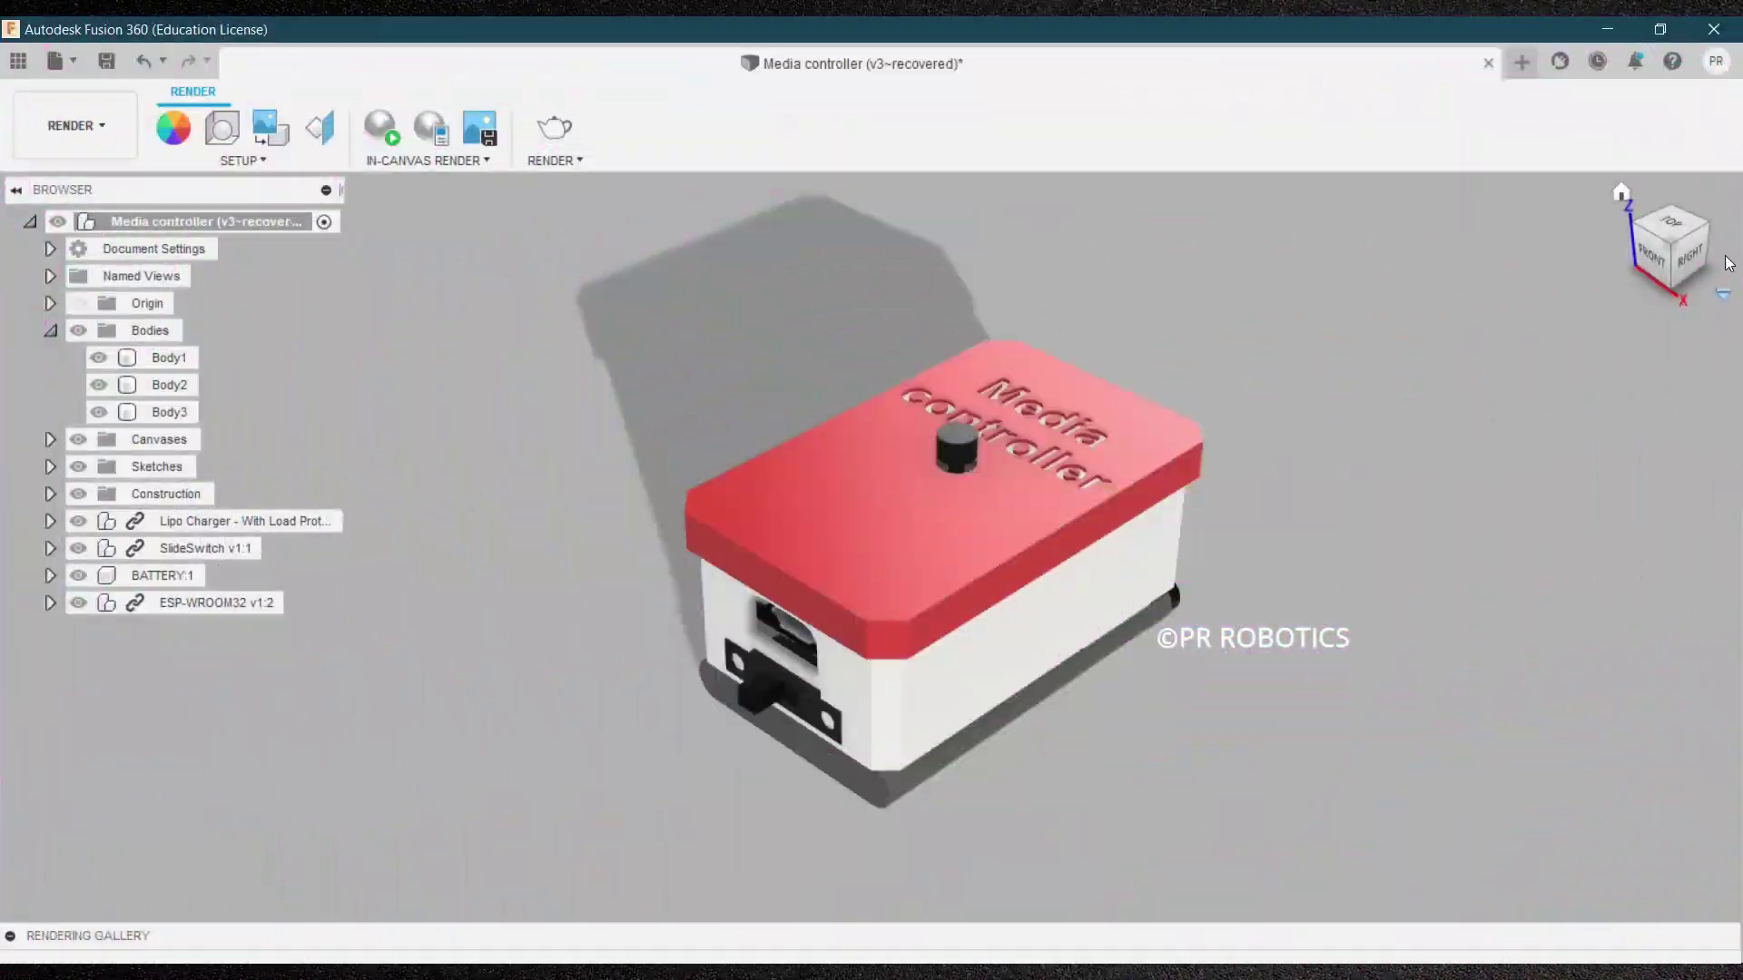
- Orbit the Media controller enclosure to view its red lid from above
middle_click_drag(1658, 248, 1348, 232, "shift")
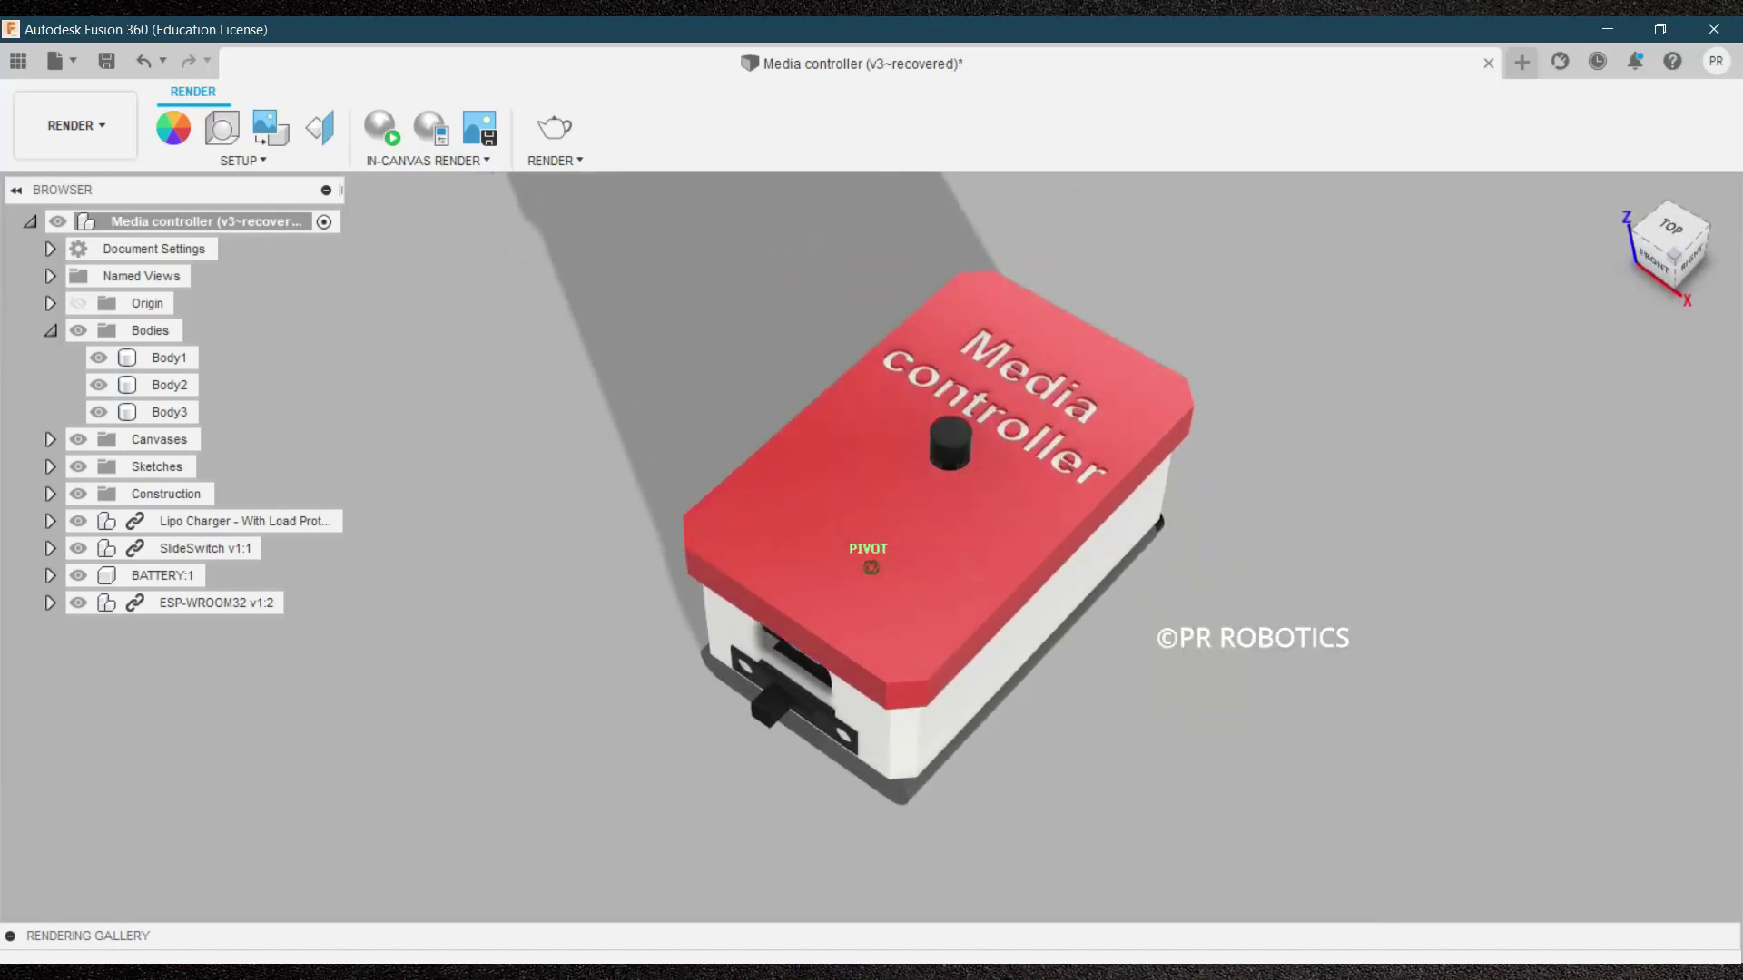
- Hide the red lid Body3, identify the Body2 plate, then hide Body2 to expose the ESP32 board
left_click(100, 412)
left_click(887, 513)
scroll(887, 513, "up", 2)
scroll(887, 508, "up", 2)
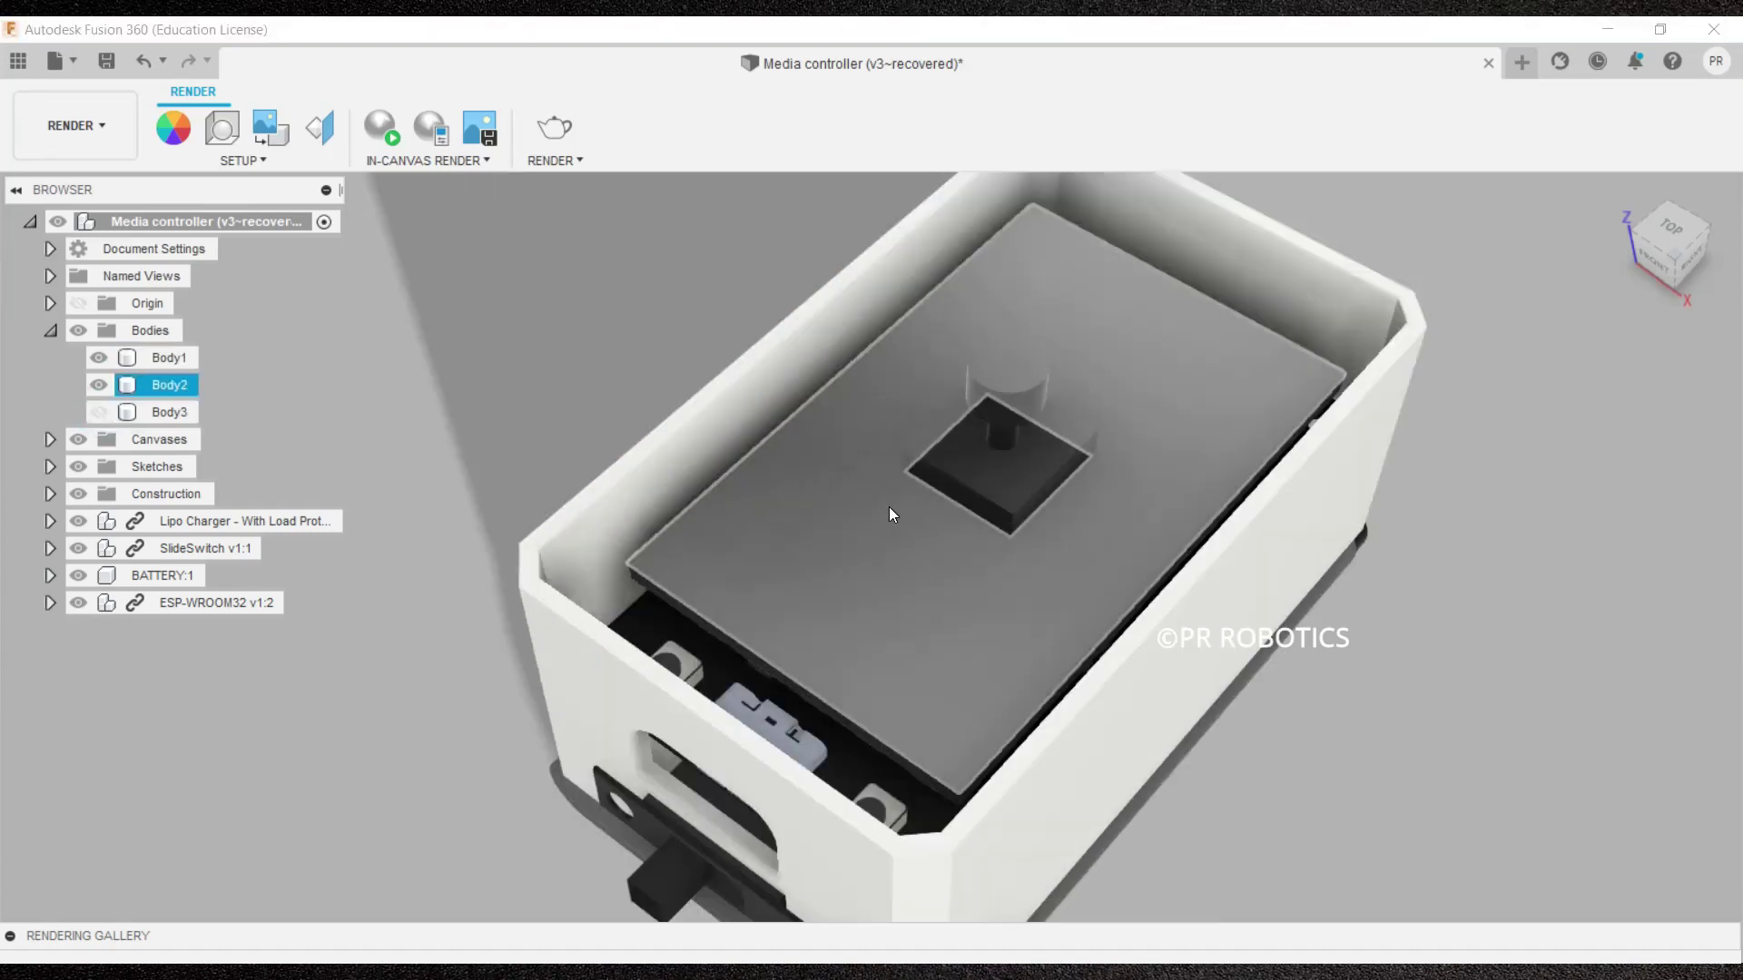
left_click(1349, 617)
scroll(1344, 635, "down", 1)
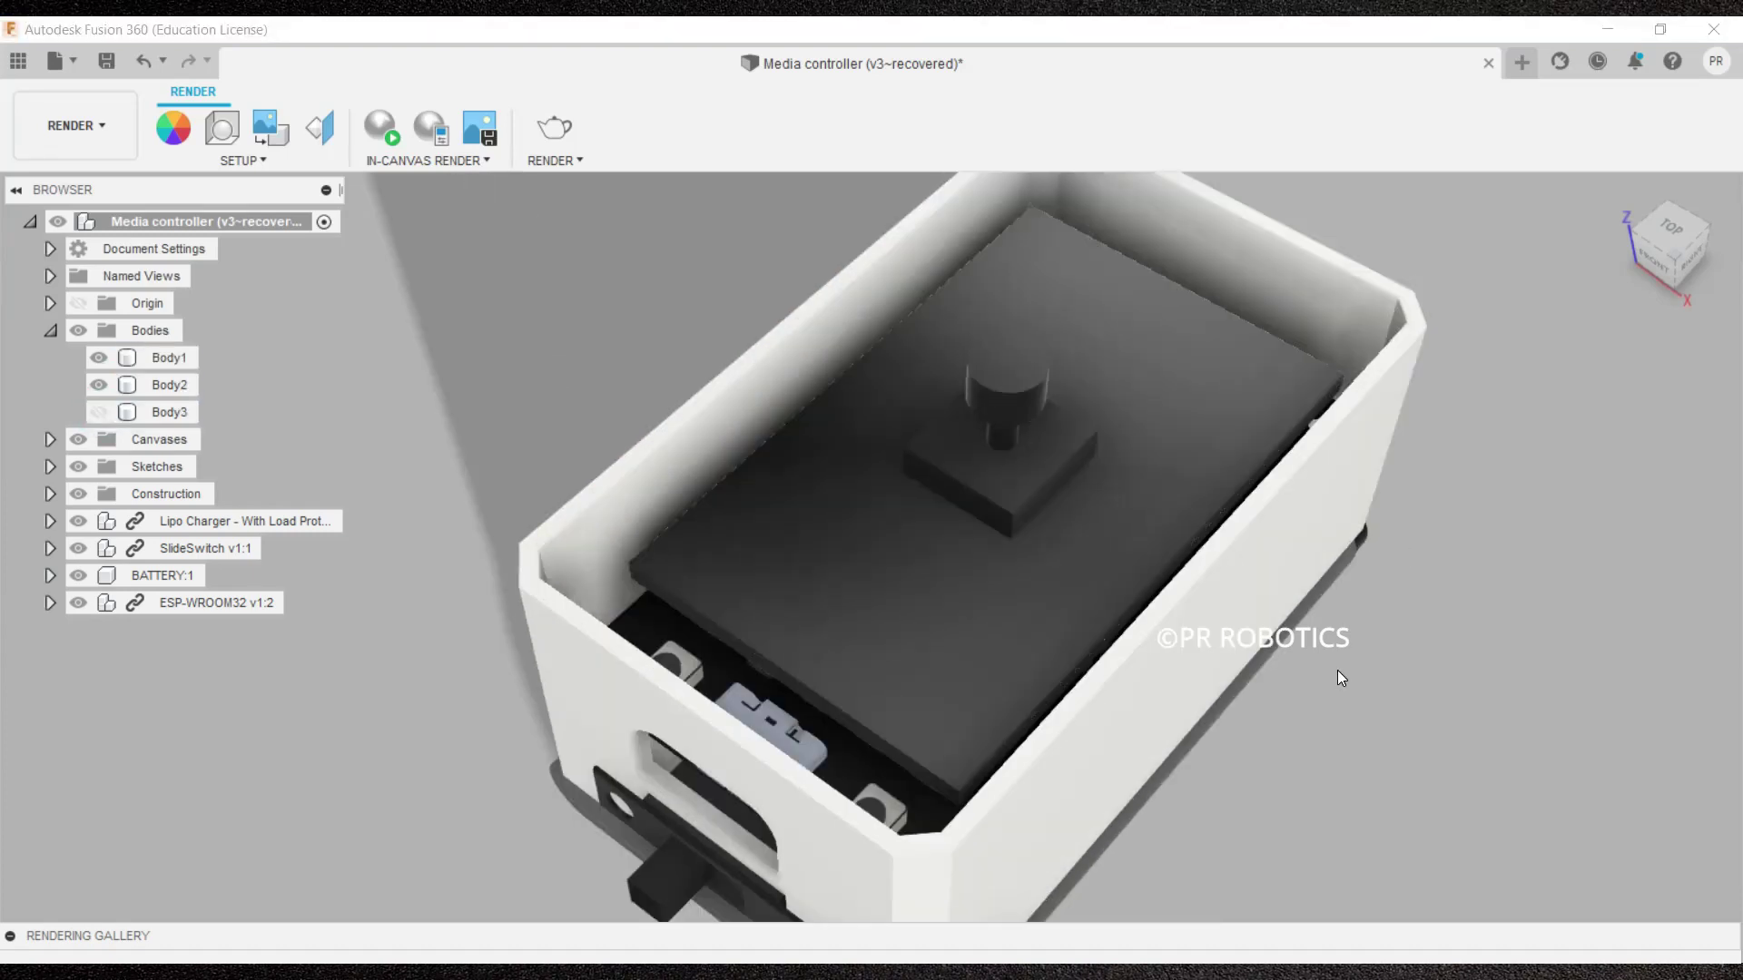
left_click(1256, 577)
scroll(928, 686, "down", 2)
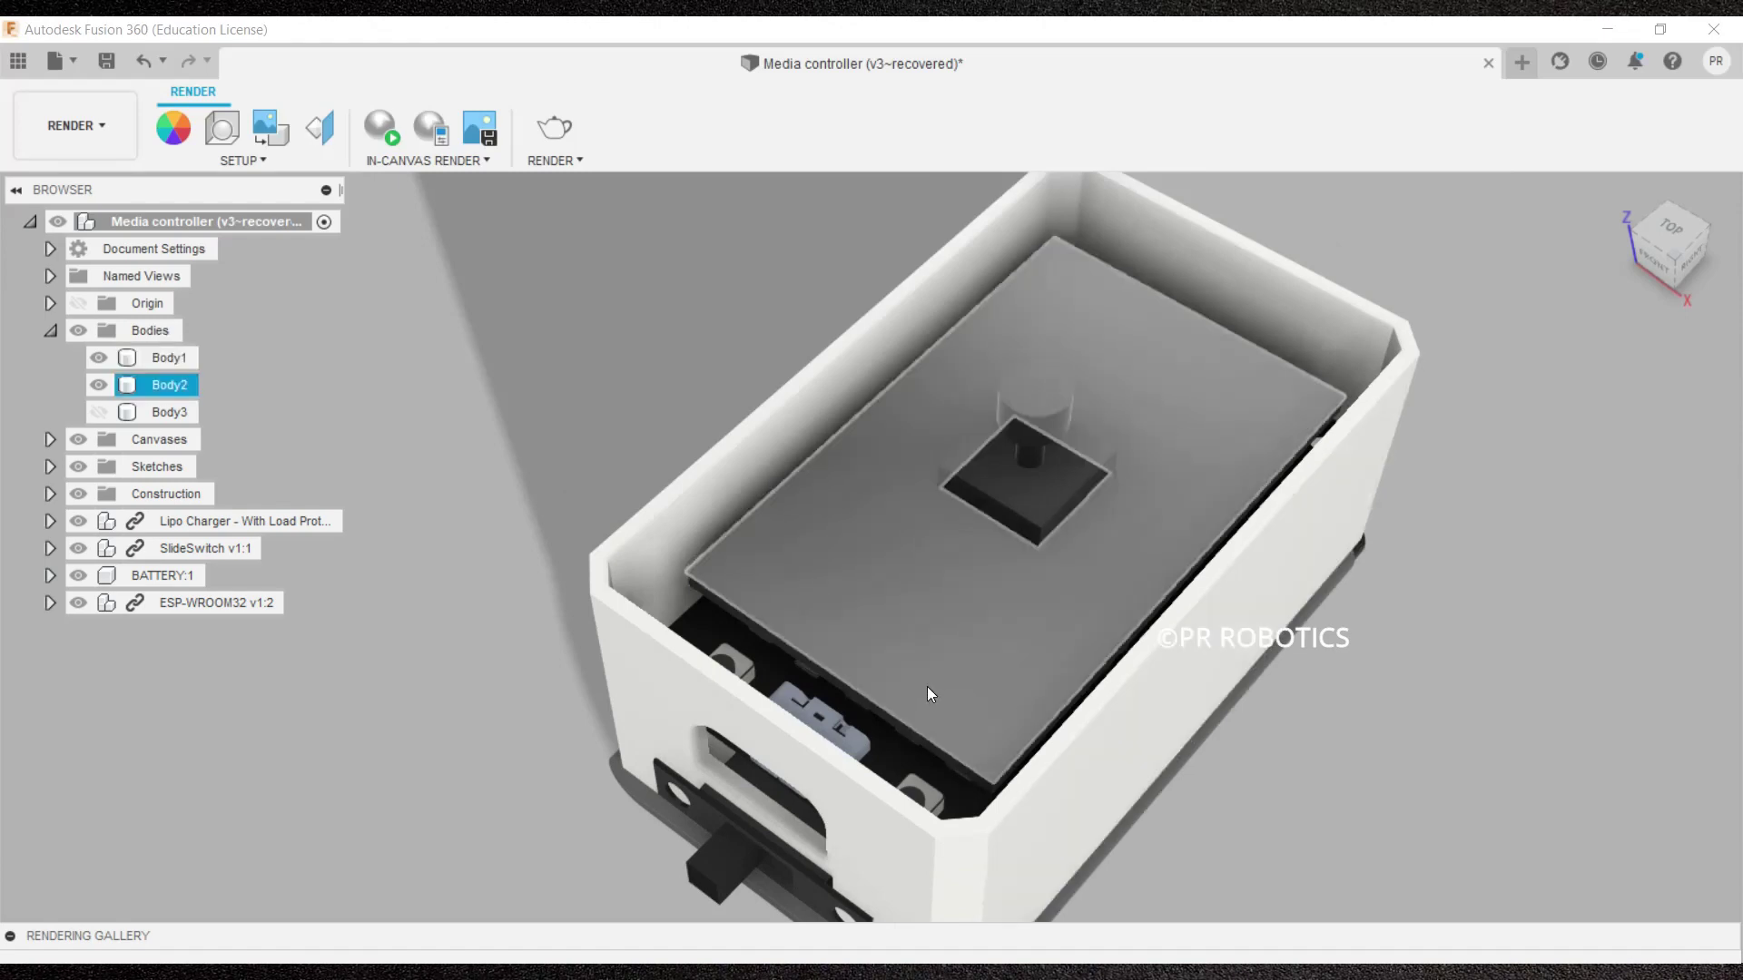
left_click(1428, 537)
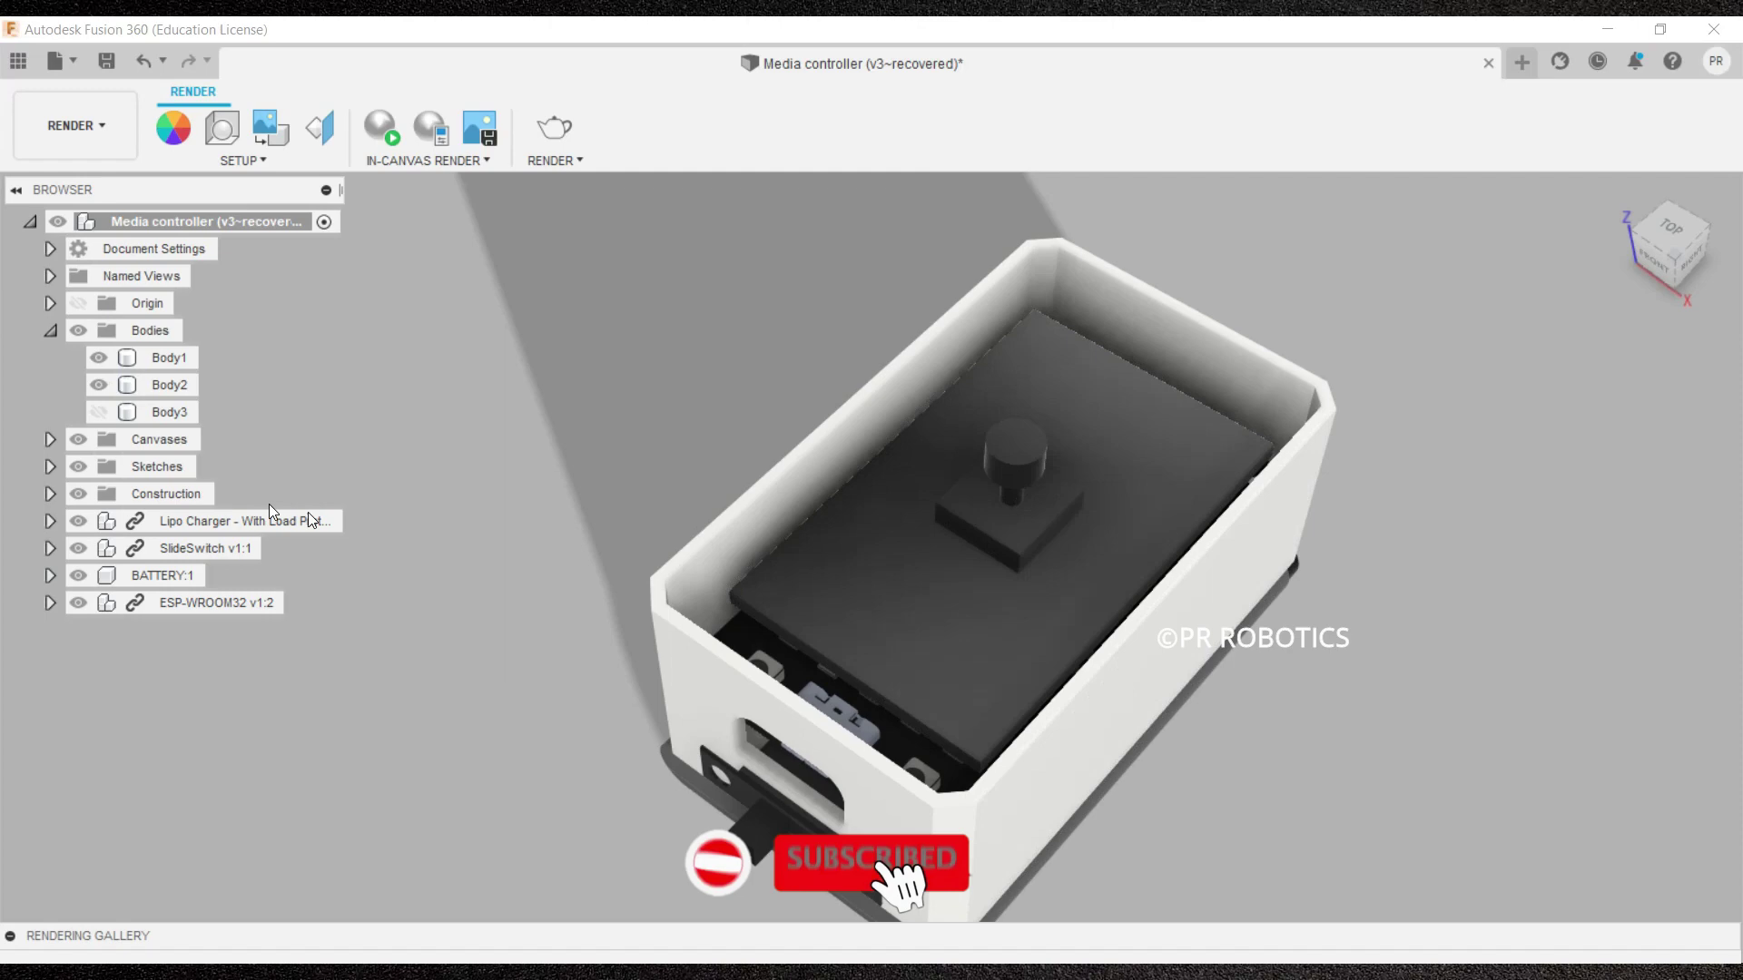
left_click(98, 385)
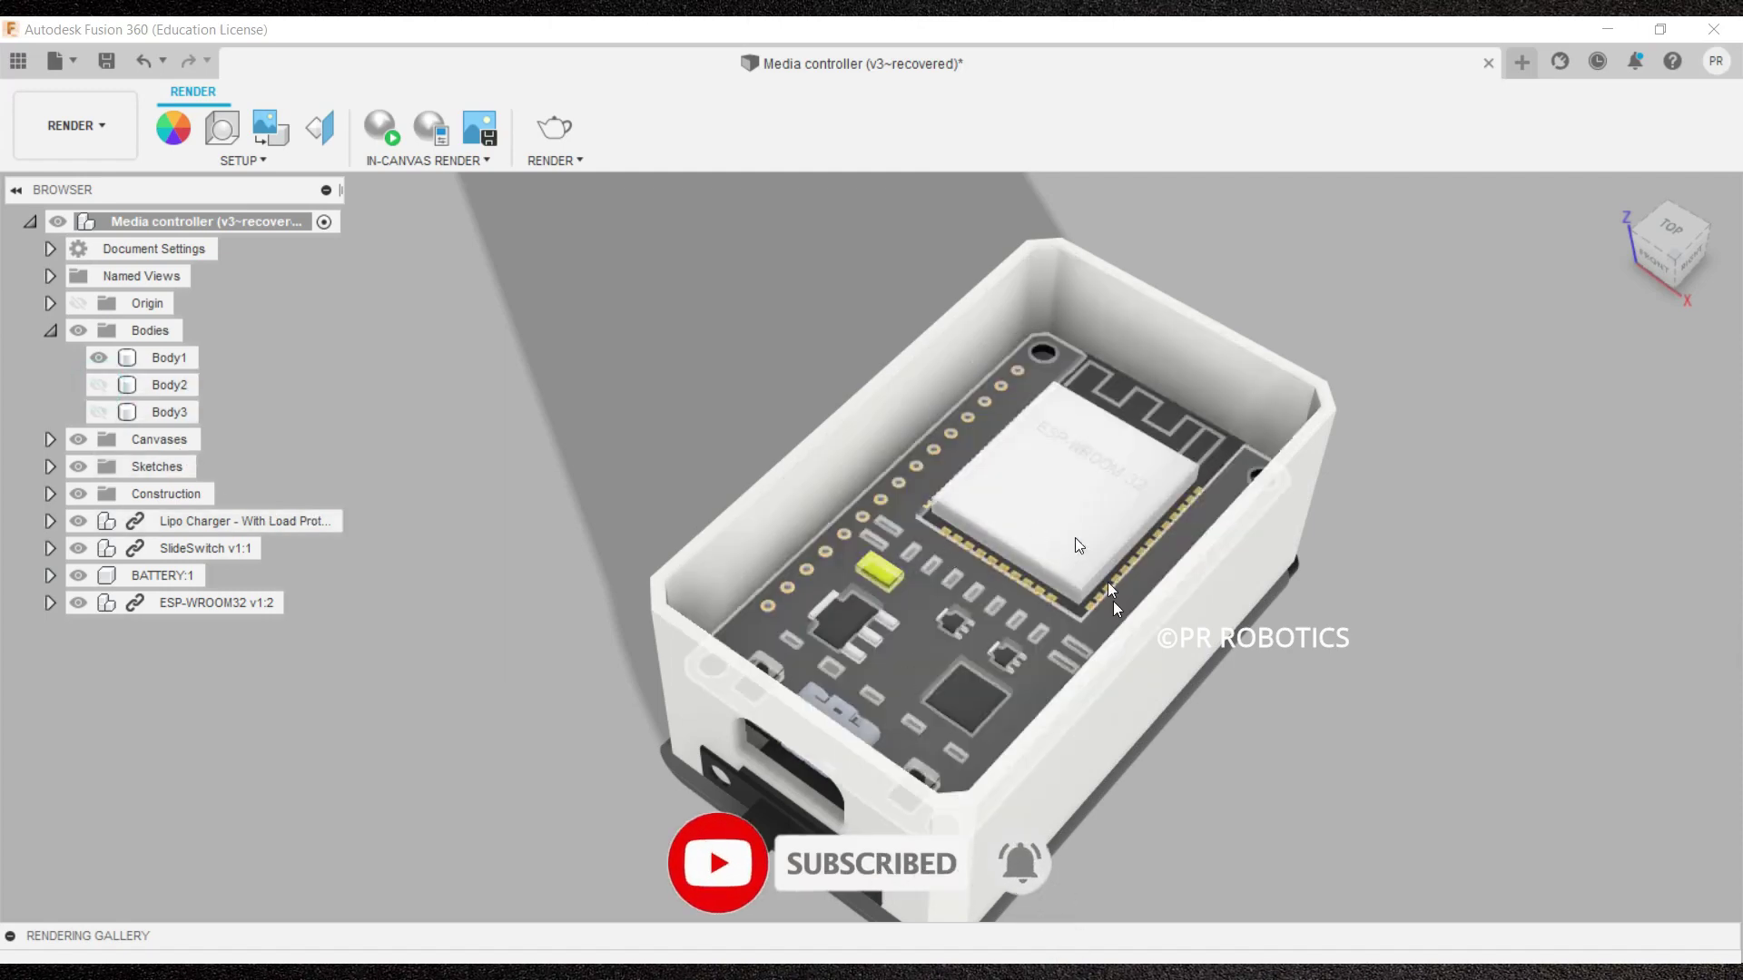
- Hide the ESP-WROOM32 board and orbit the box to inspect the Lipo charger beneath
left_click(79, 603)
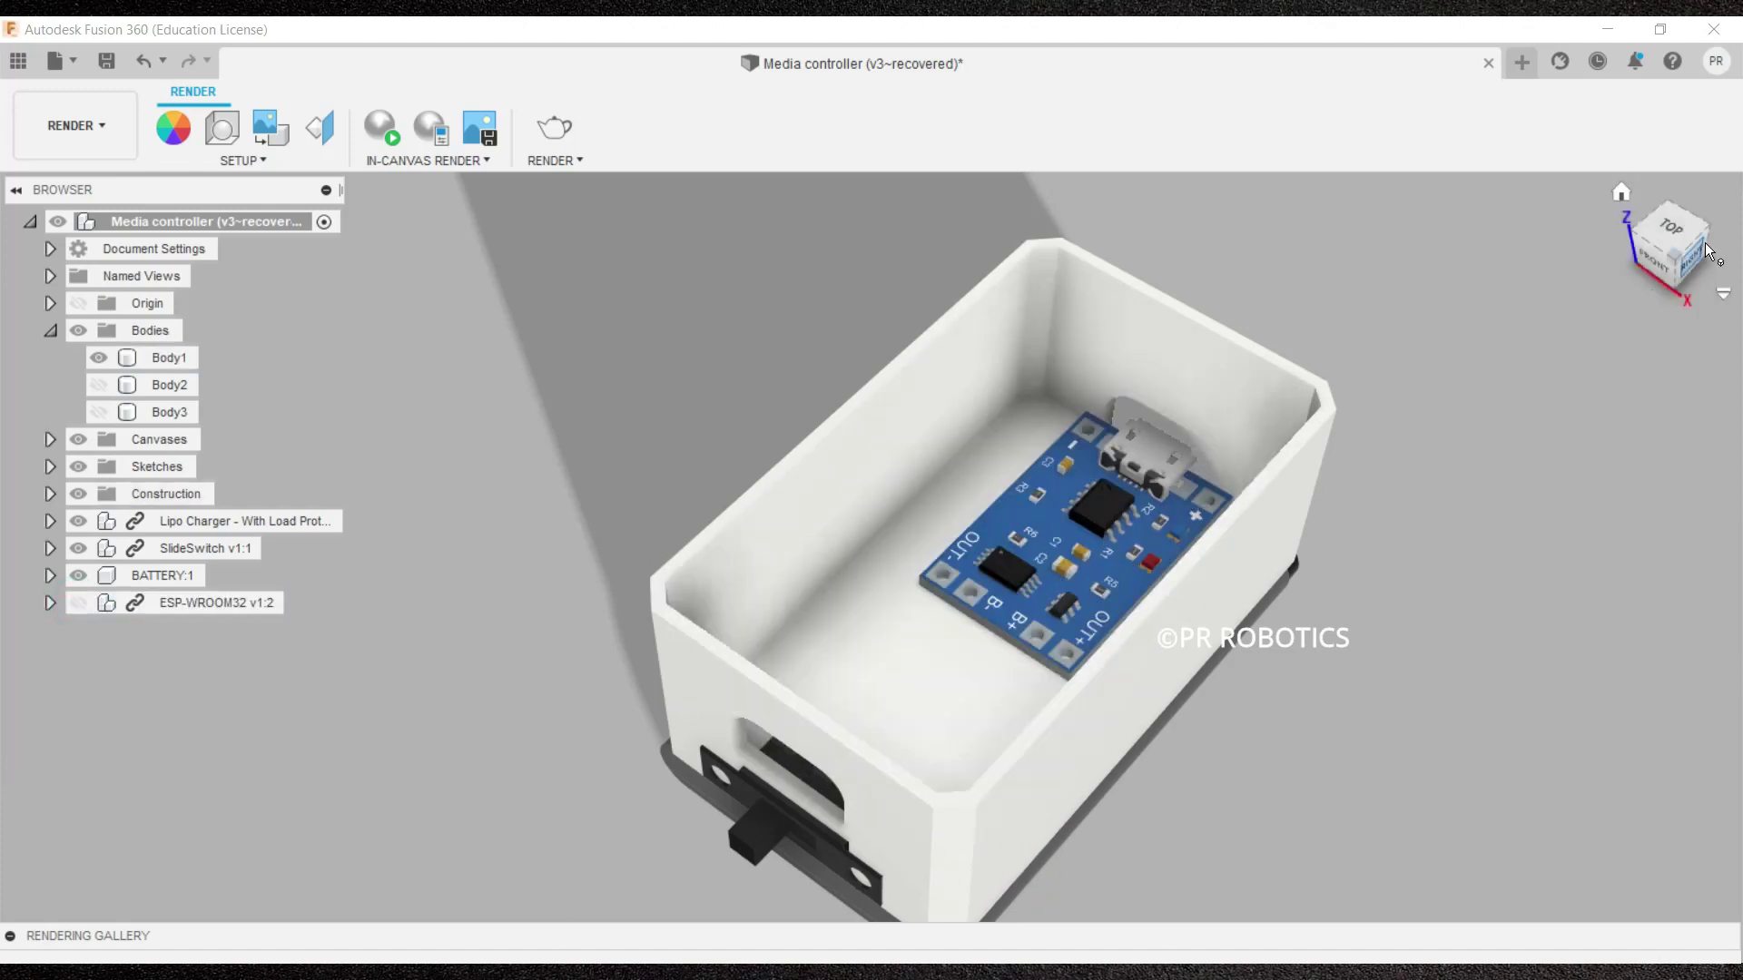
mouse_move(1694, 255)
left_mouse_down()
mouse_move(1624, 263)
mouse_move(1641, 247)
mouse_move(1658, 271)
mouse_move(1678, 242)
left_mouse_up()
middle_click_drag(1677, 241, 1561, 370, "shift")
- Reframe the box in a tilted front view and show the red Body3 lid again
scroll(1431, 494, "up", 2)
scroll(1423, 533, "down", 3)
scroll(1397, 563, "down", 1)
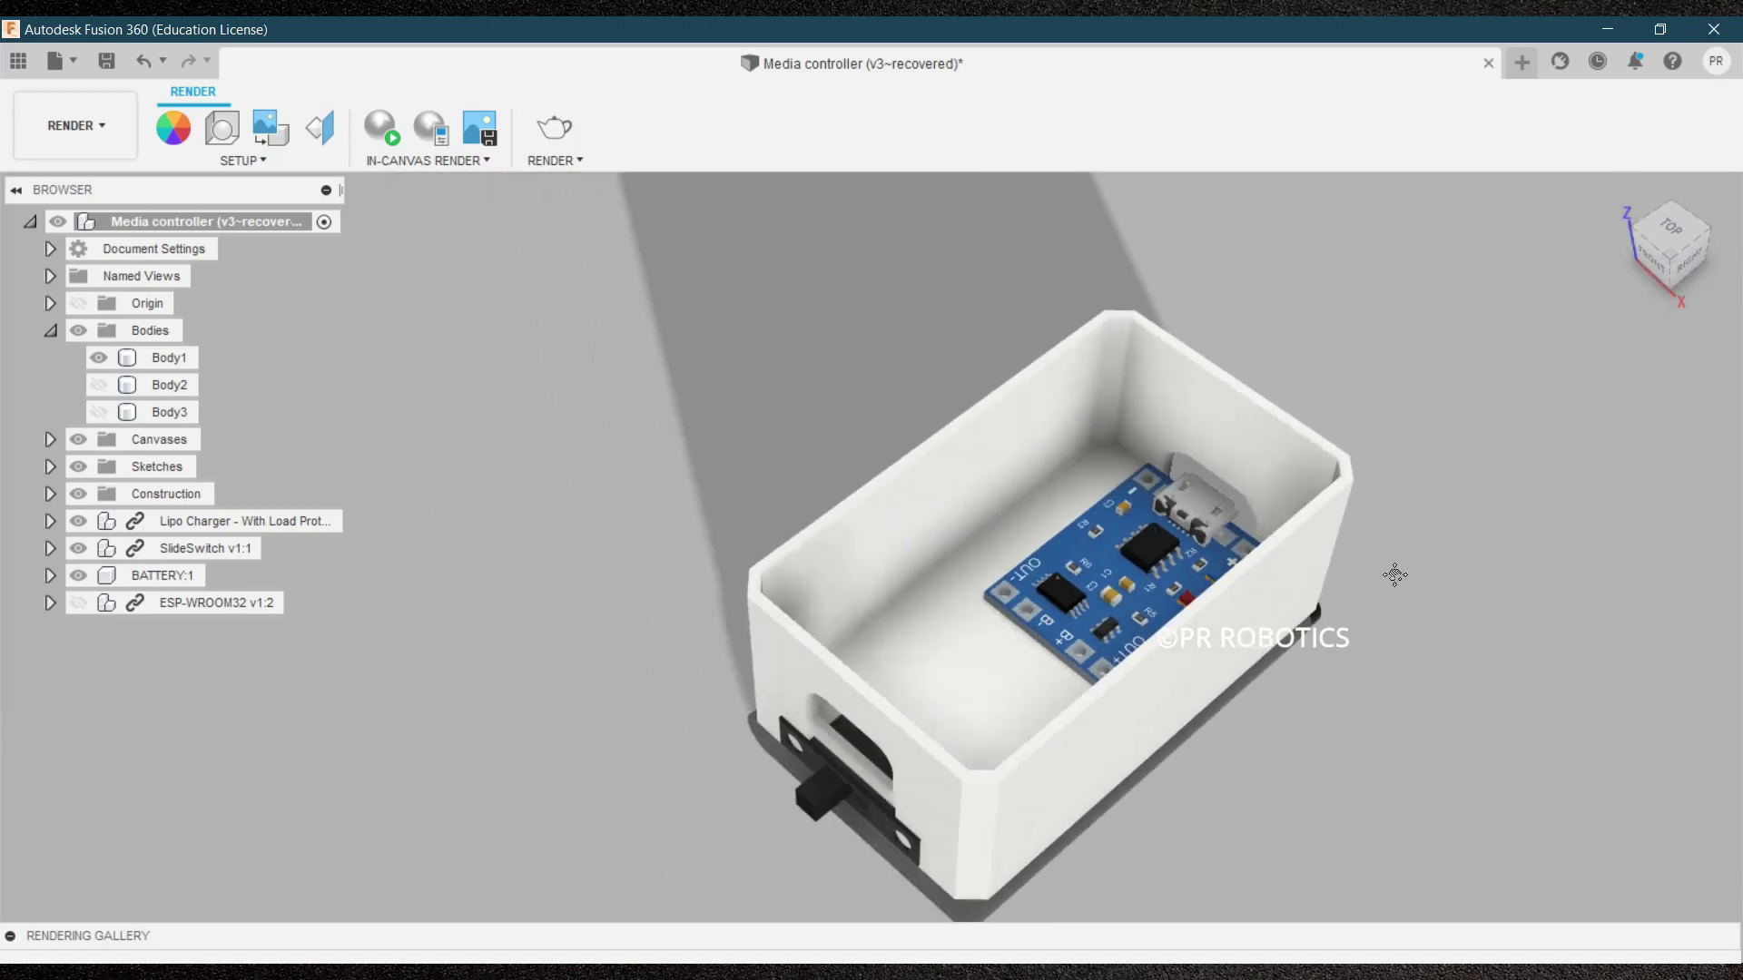
middle_click_drag(1389, 572, 1334, 488)
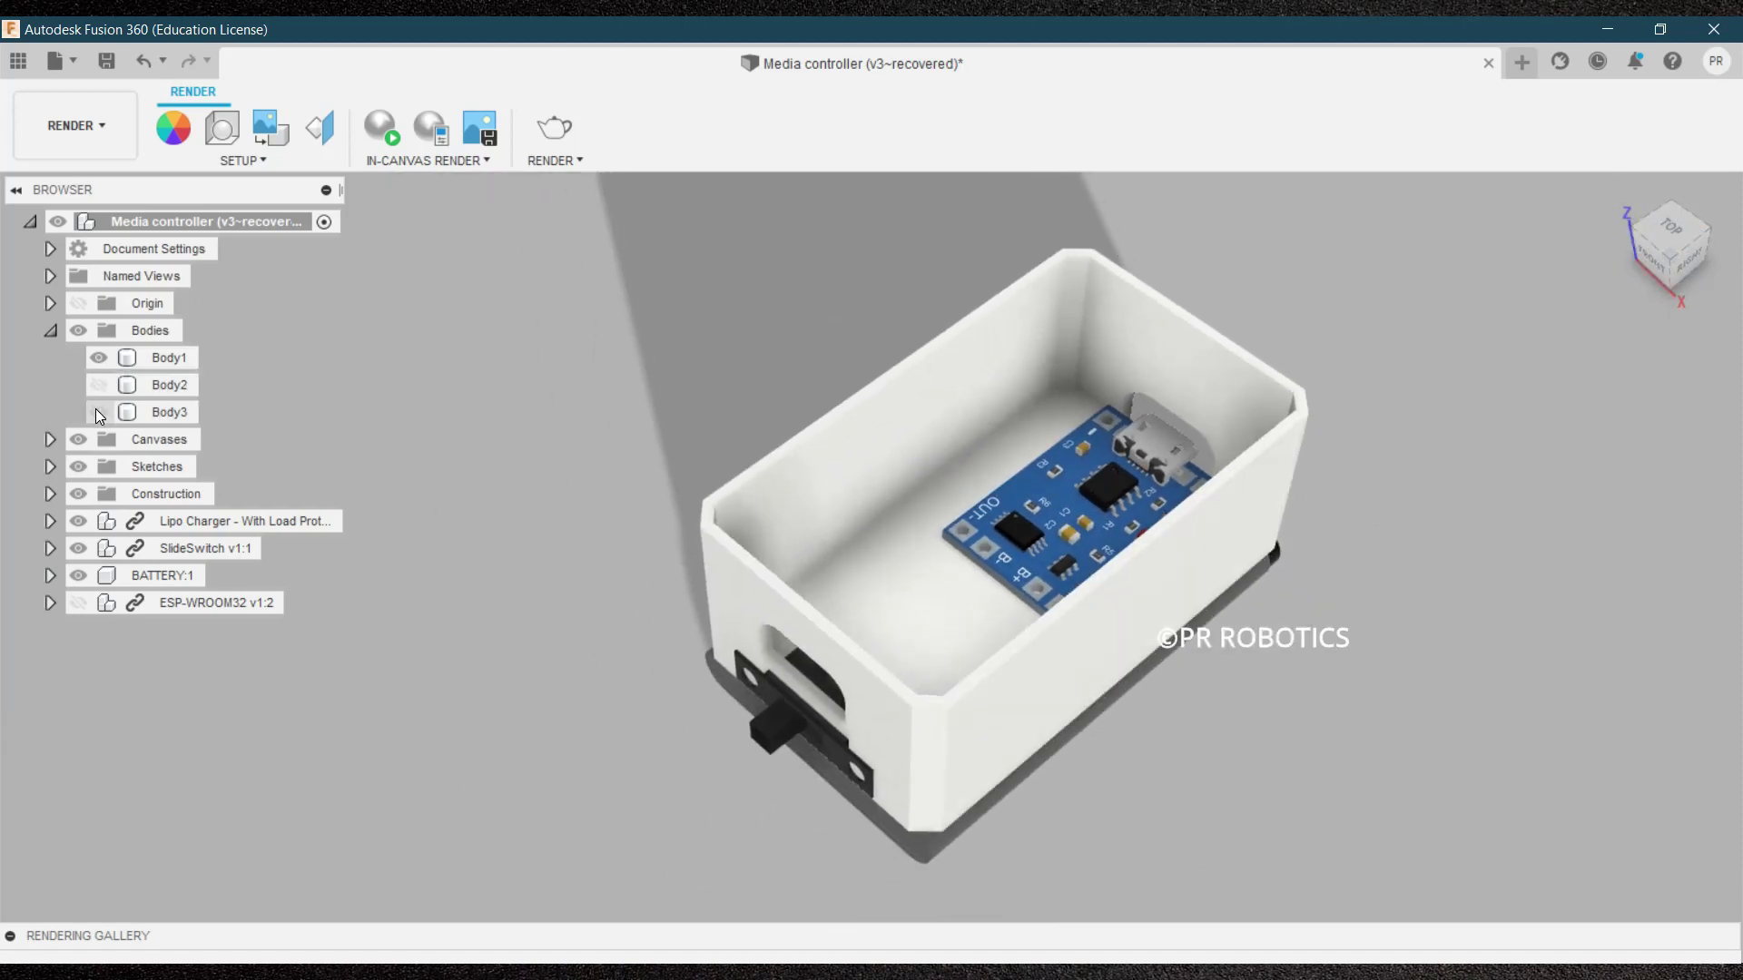
left_click(97, 410)
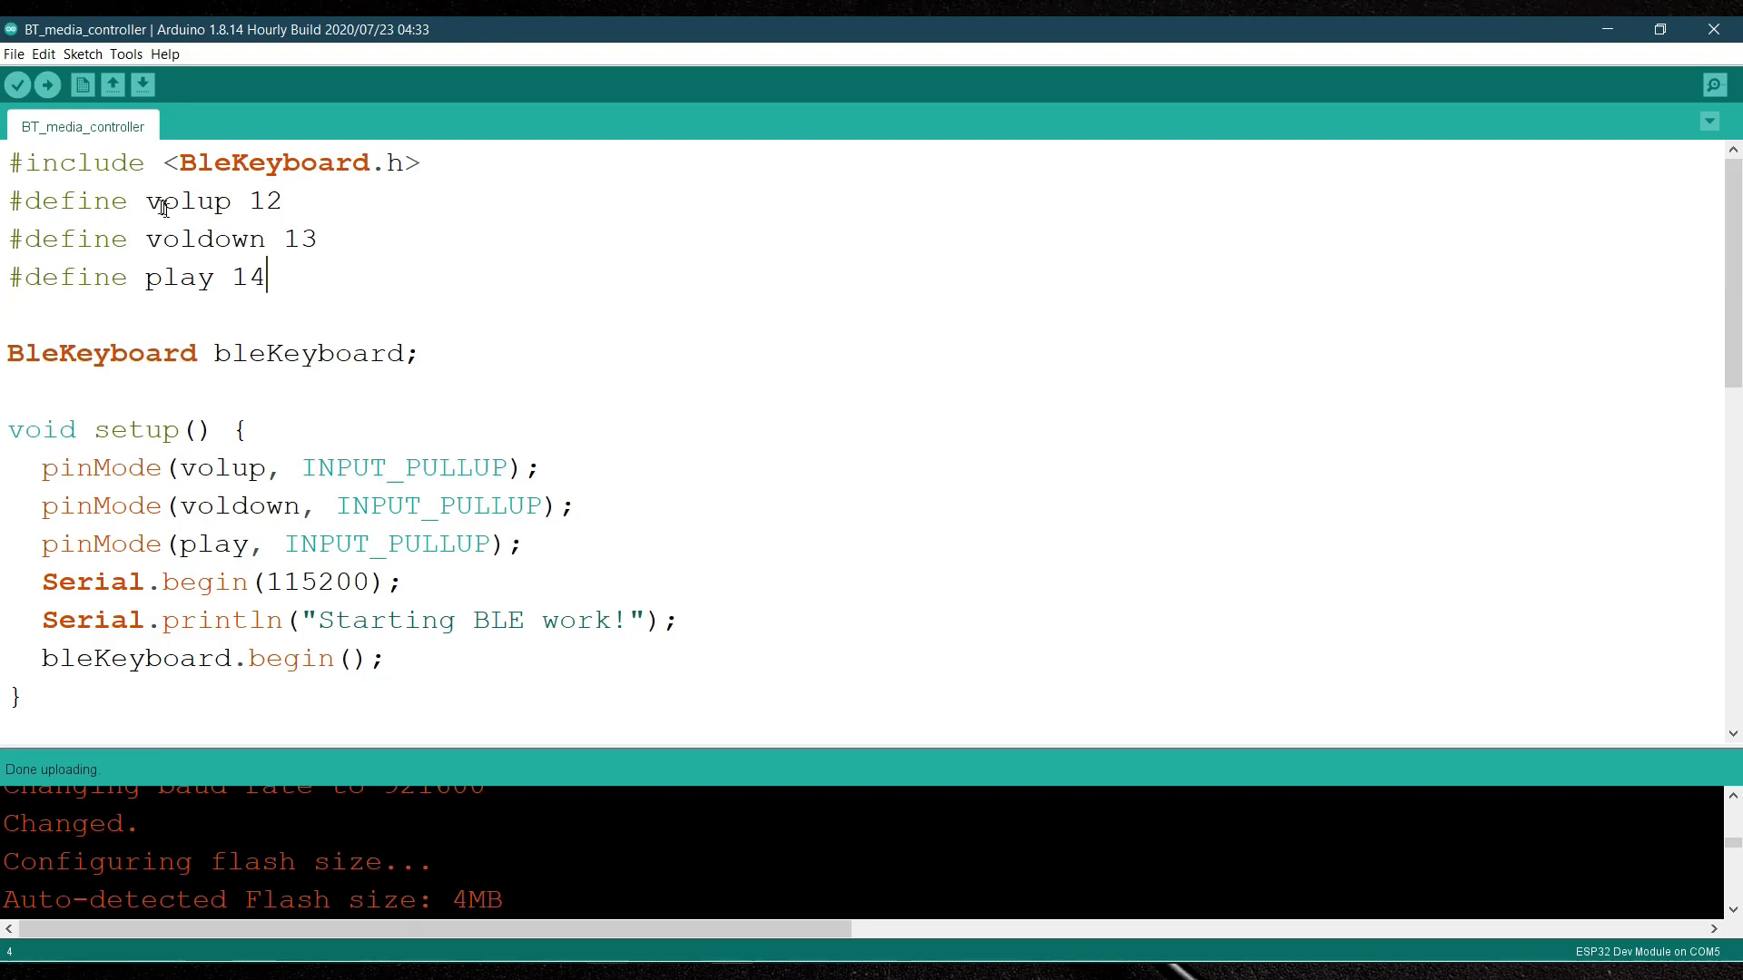
- Walk through the sketch's volup, voldown and play pin definitions and the BleKeyboard library include
left_click_drag(148, 201, 299, 241)
left_click_drag(163, 275, 197, 277)
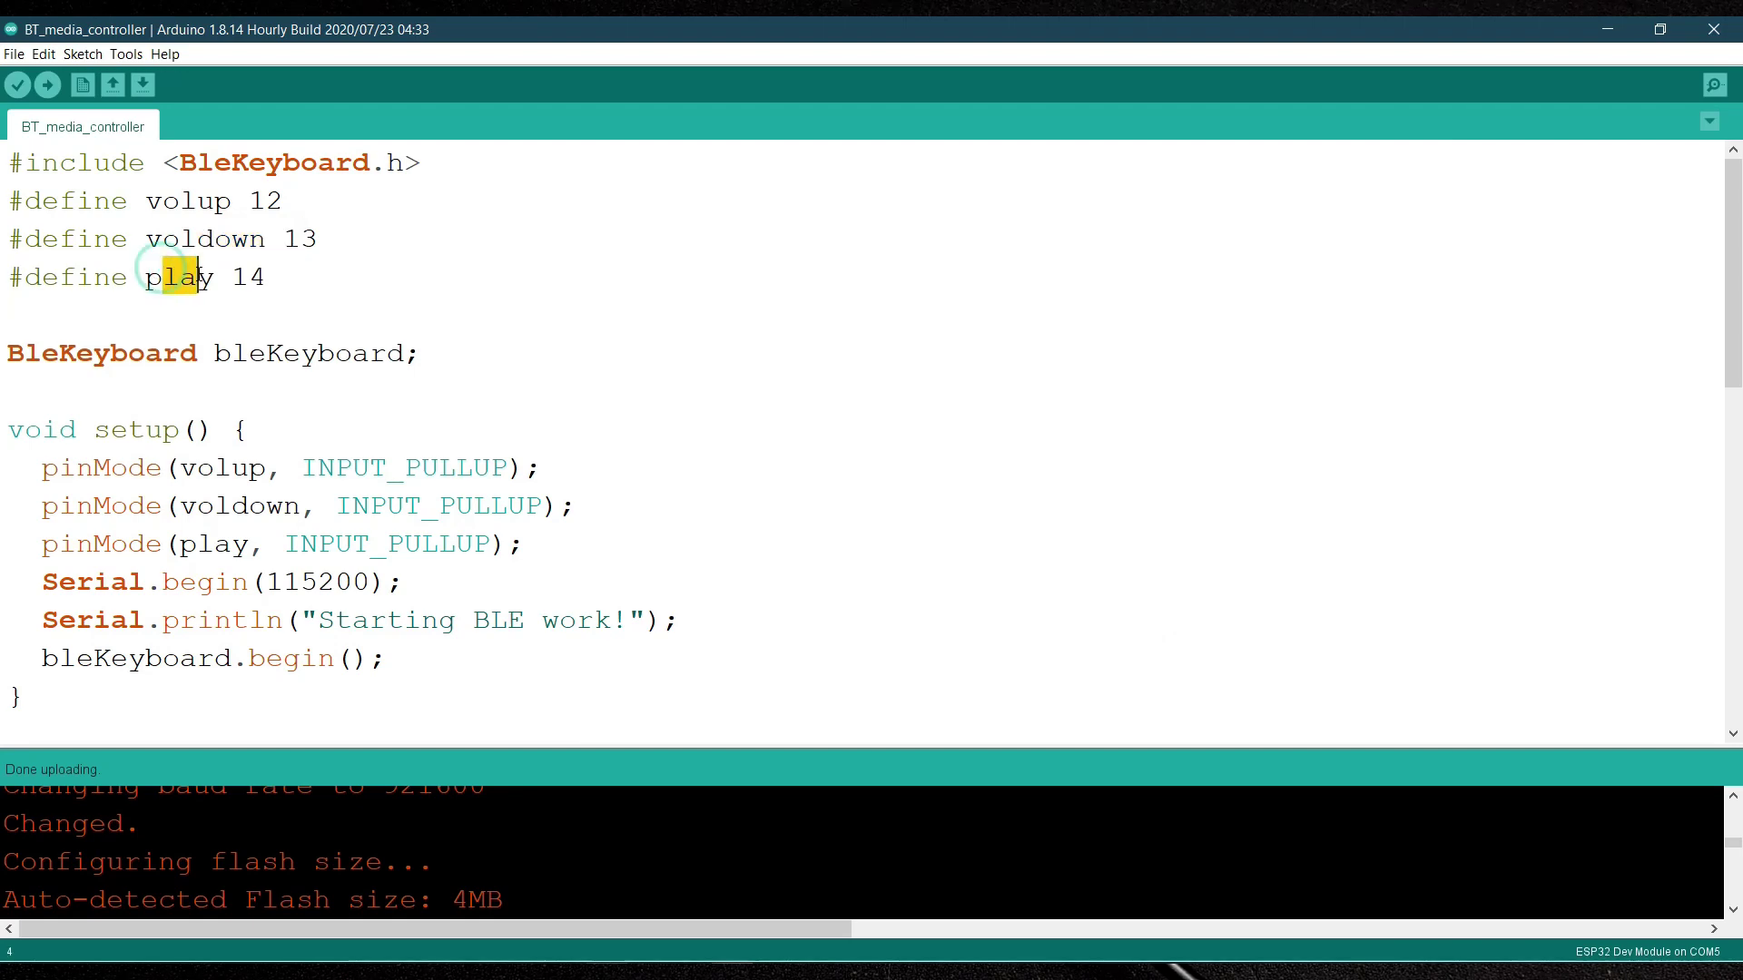
left_click(327, 280)
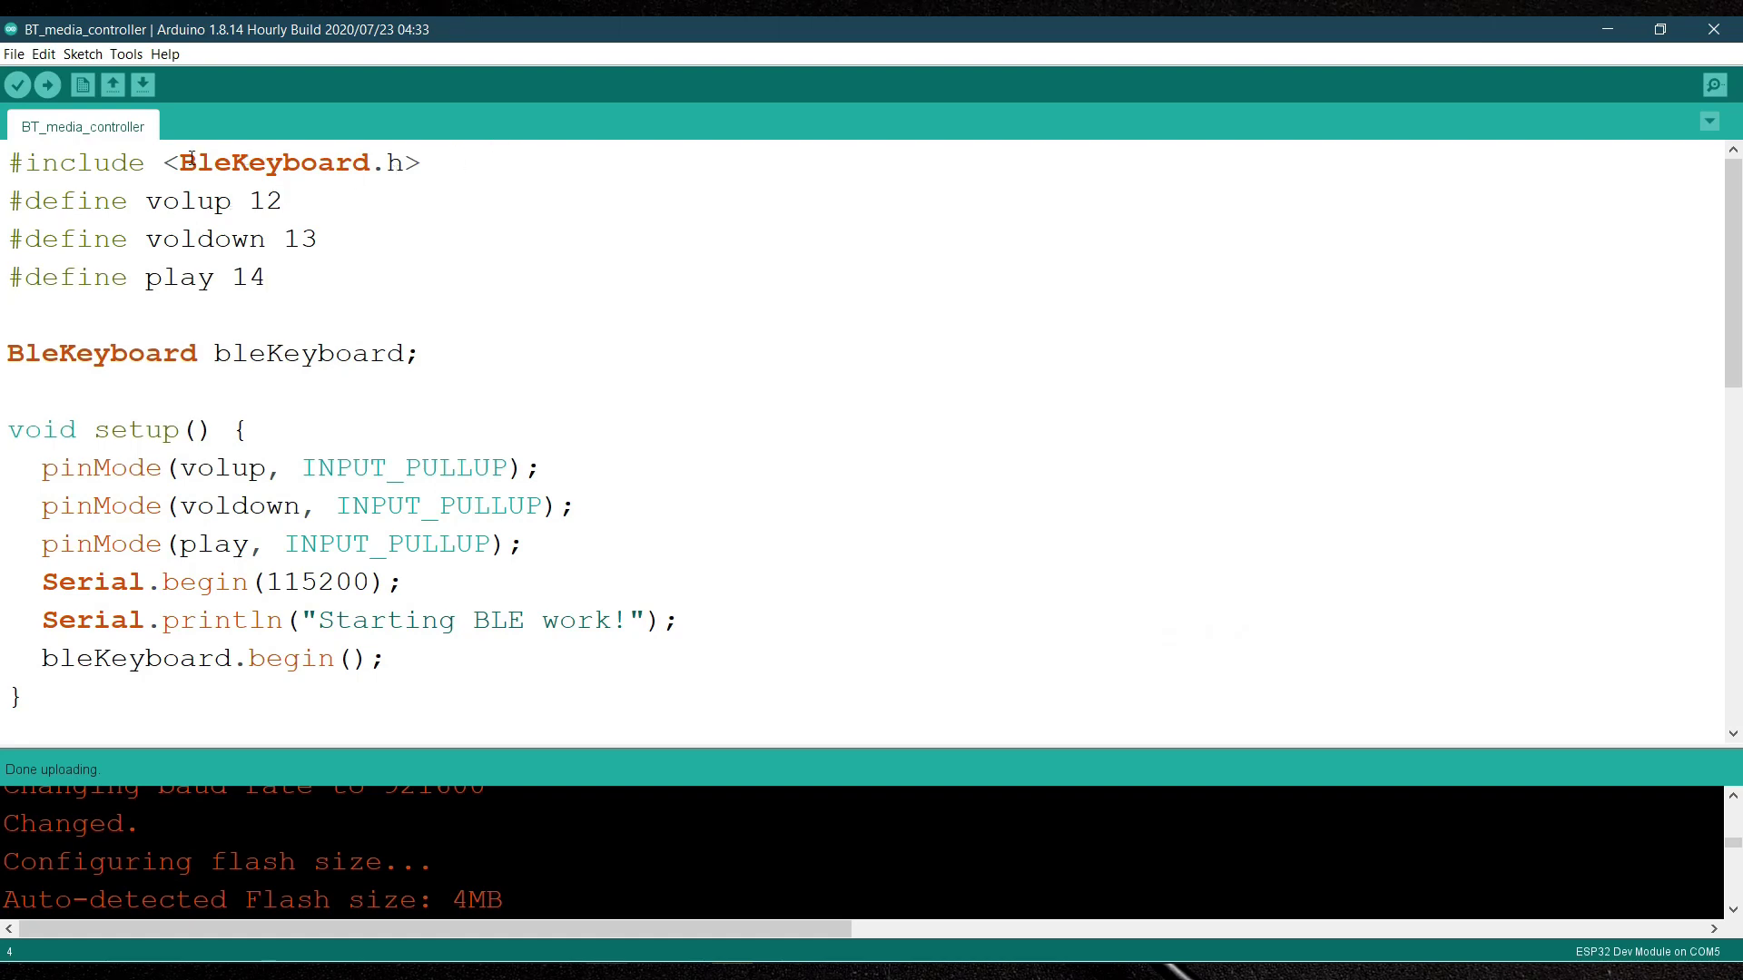
left_click_drag(191, 160, 379, 168)
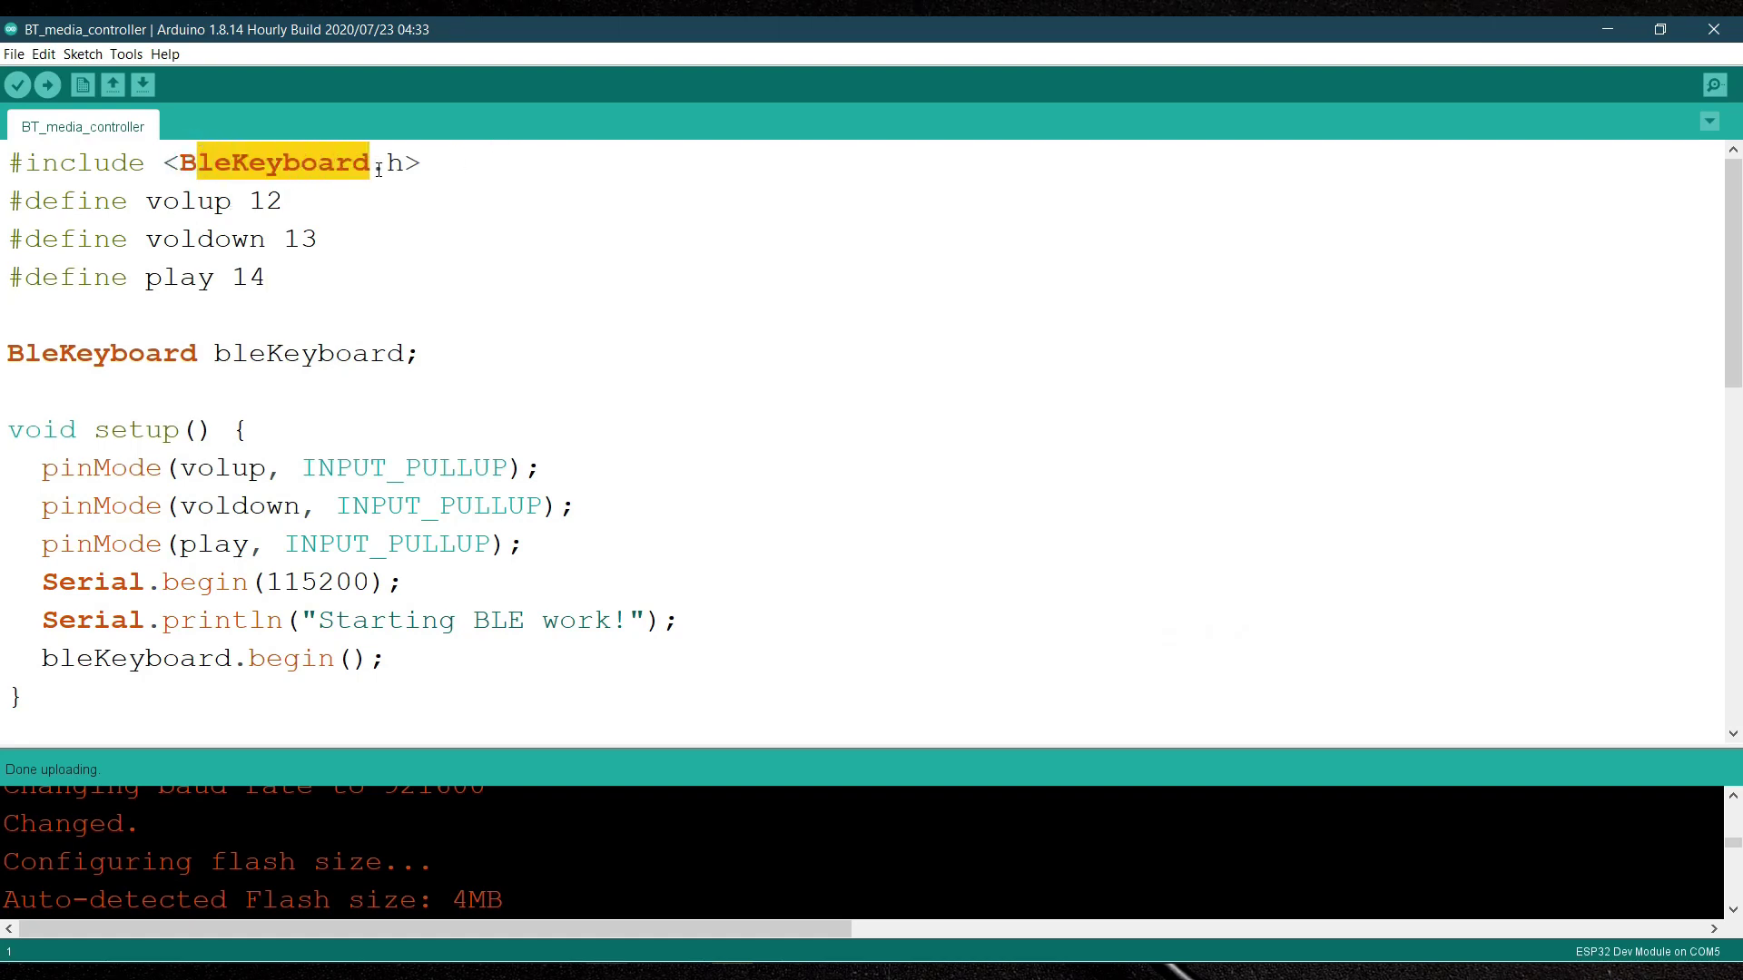
scroll(539, 426, "down", 2)
left_click(542, 460)
scroll(542, 460, "up", 2)
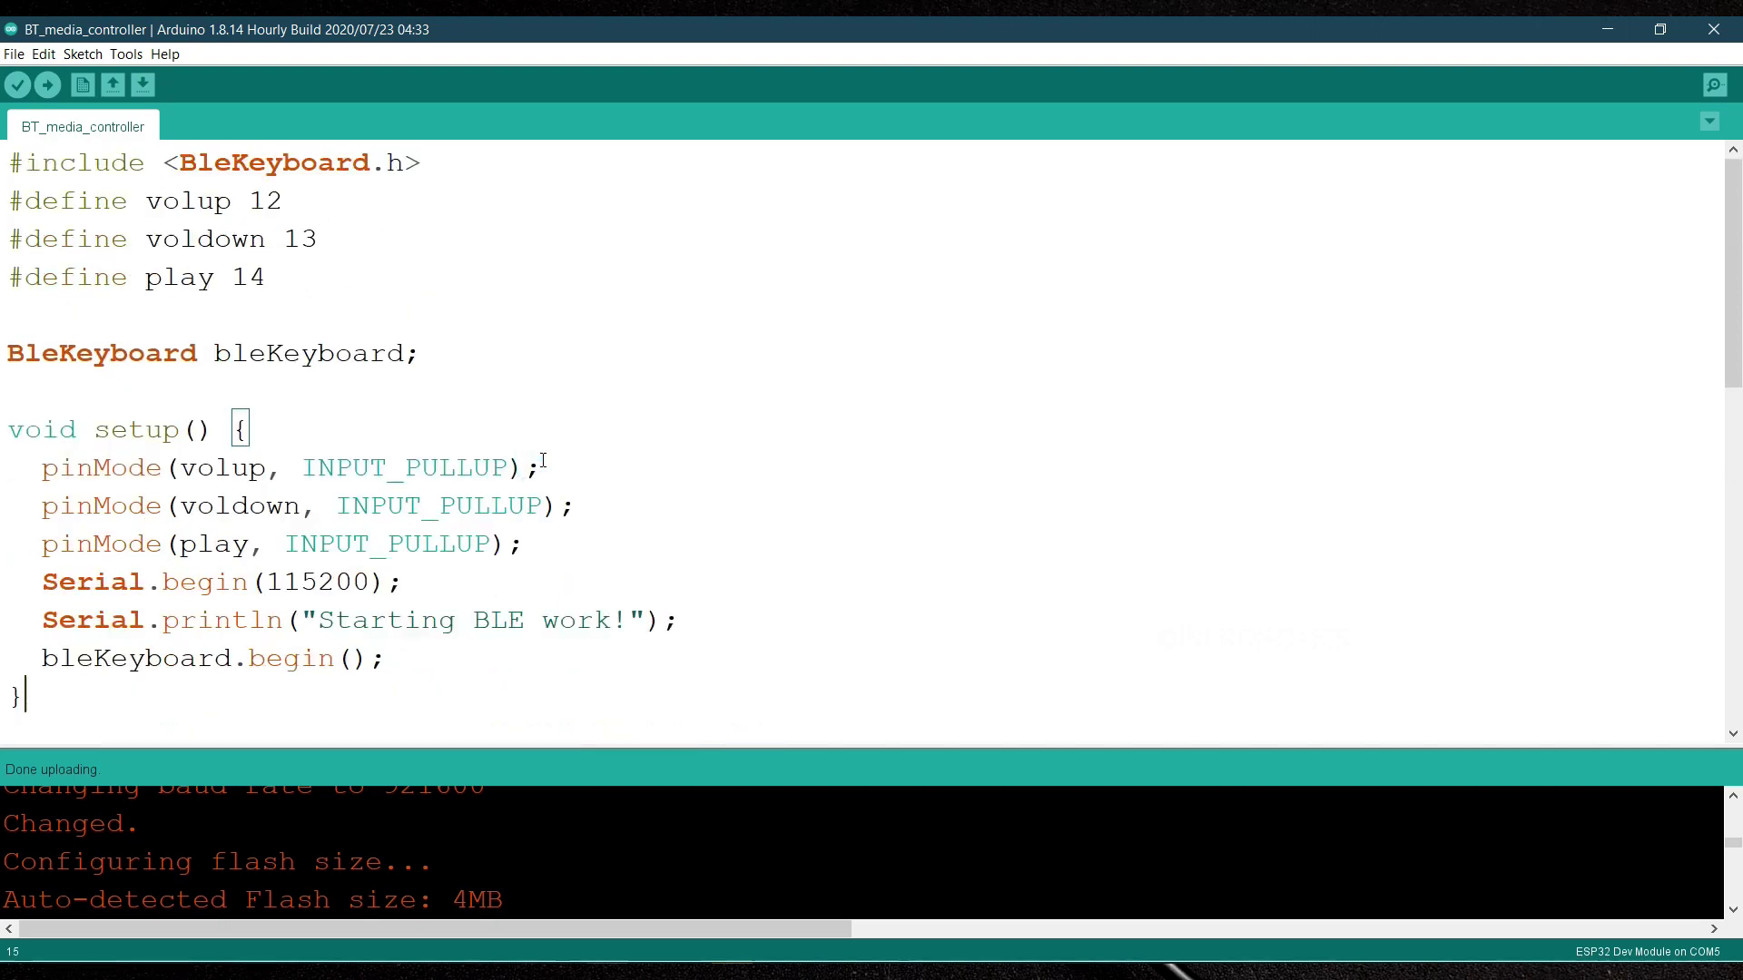
- Check the Tools menu shows board ESP32 Dev Module on port COM5, then close it unchanged
left_click(125, 55)
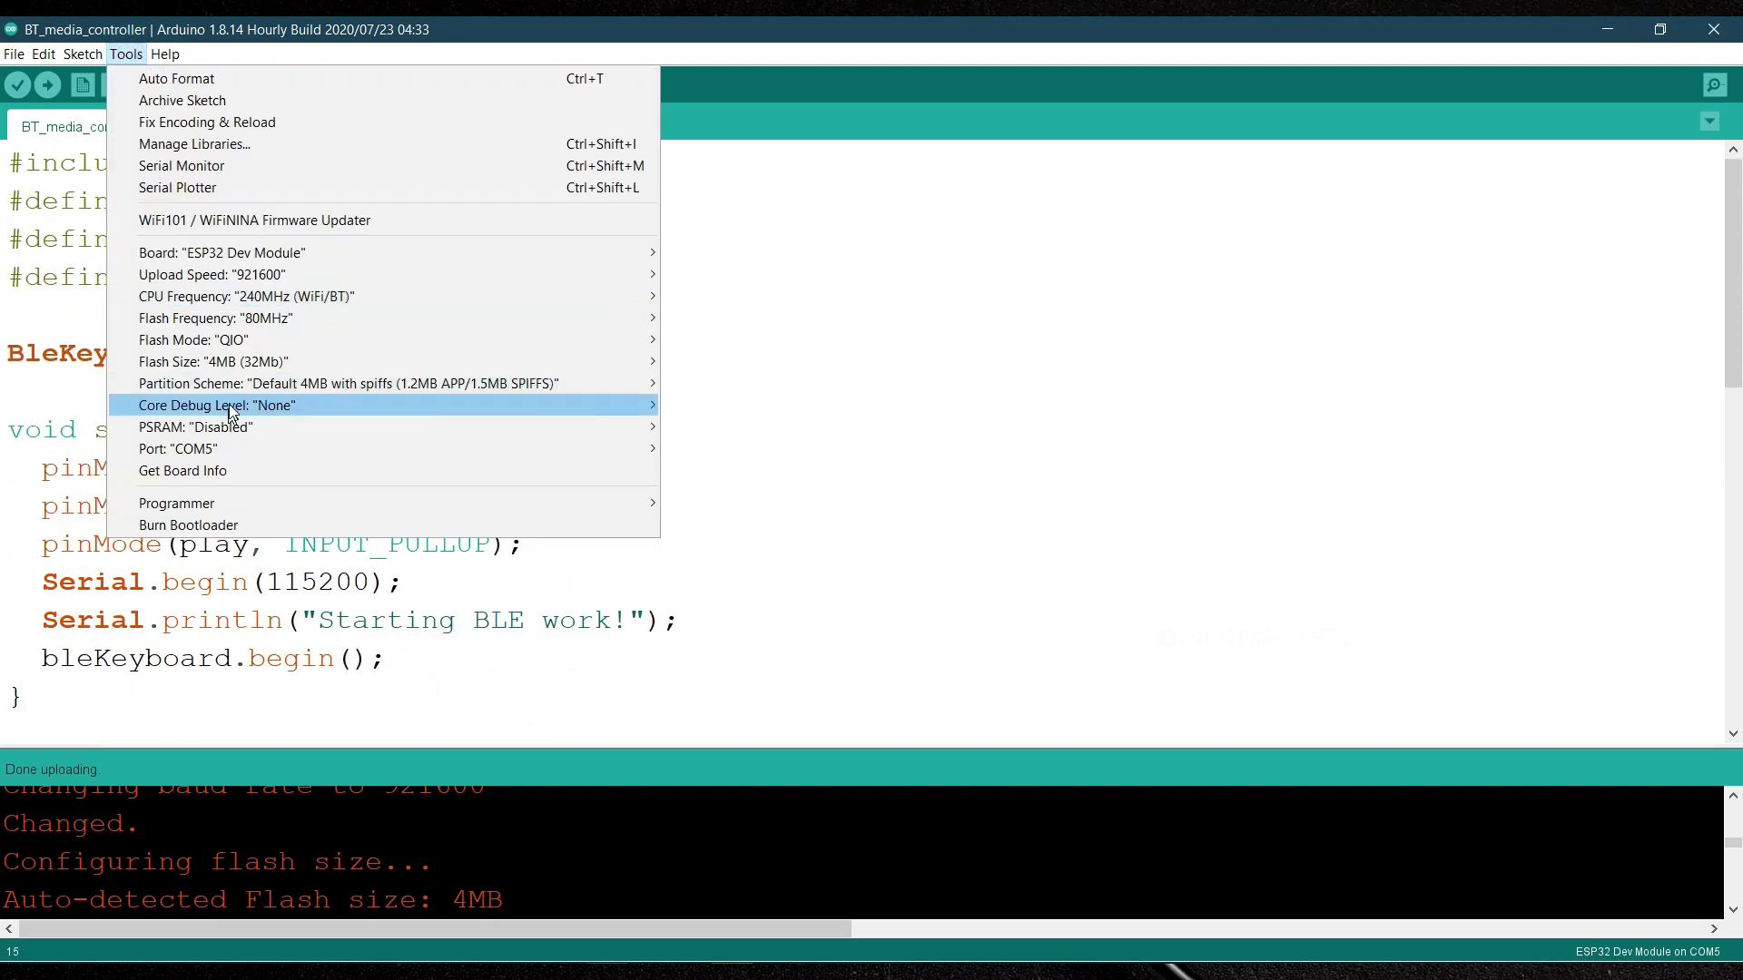
mouse_move(253, 416)
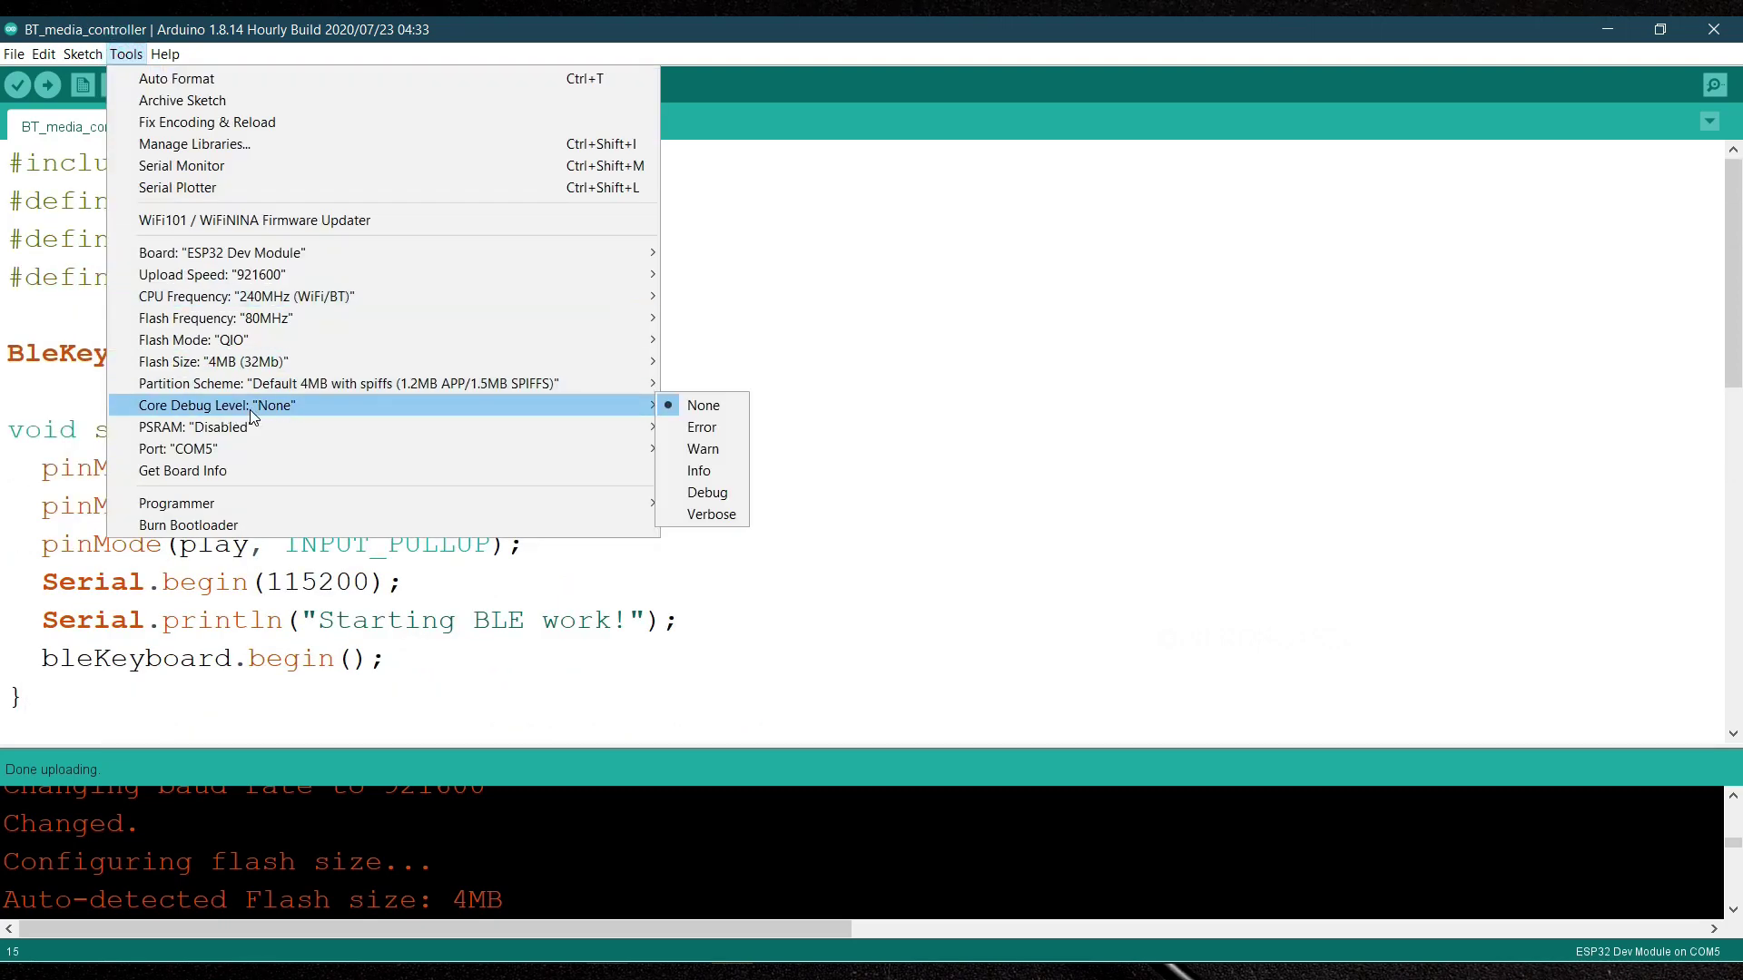
left_click(944, 272)
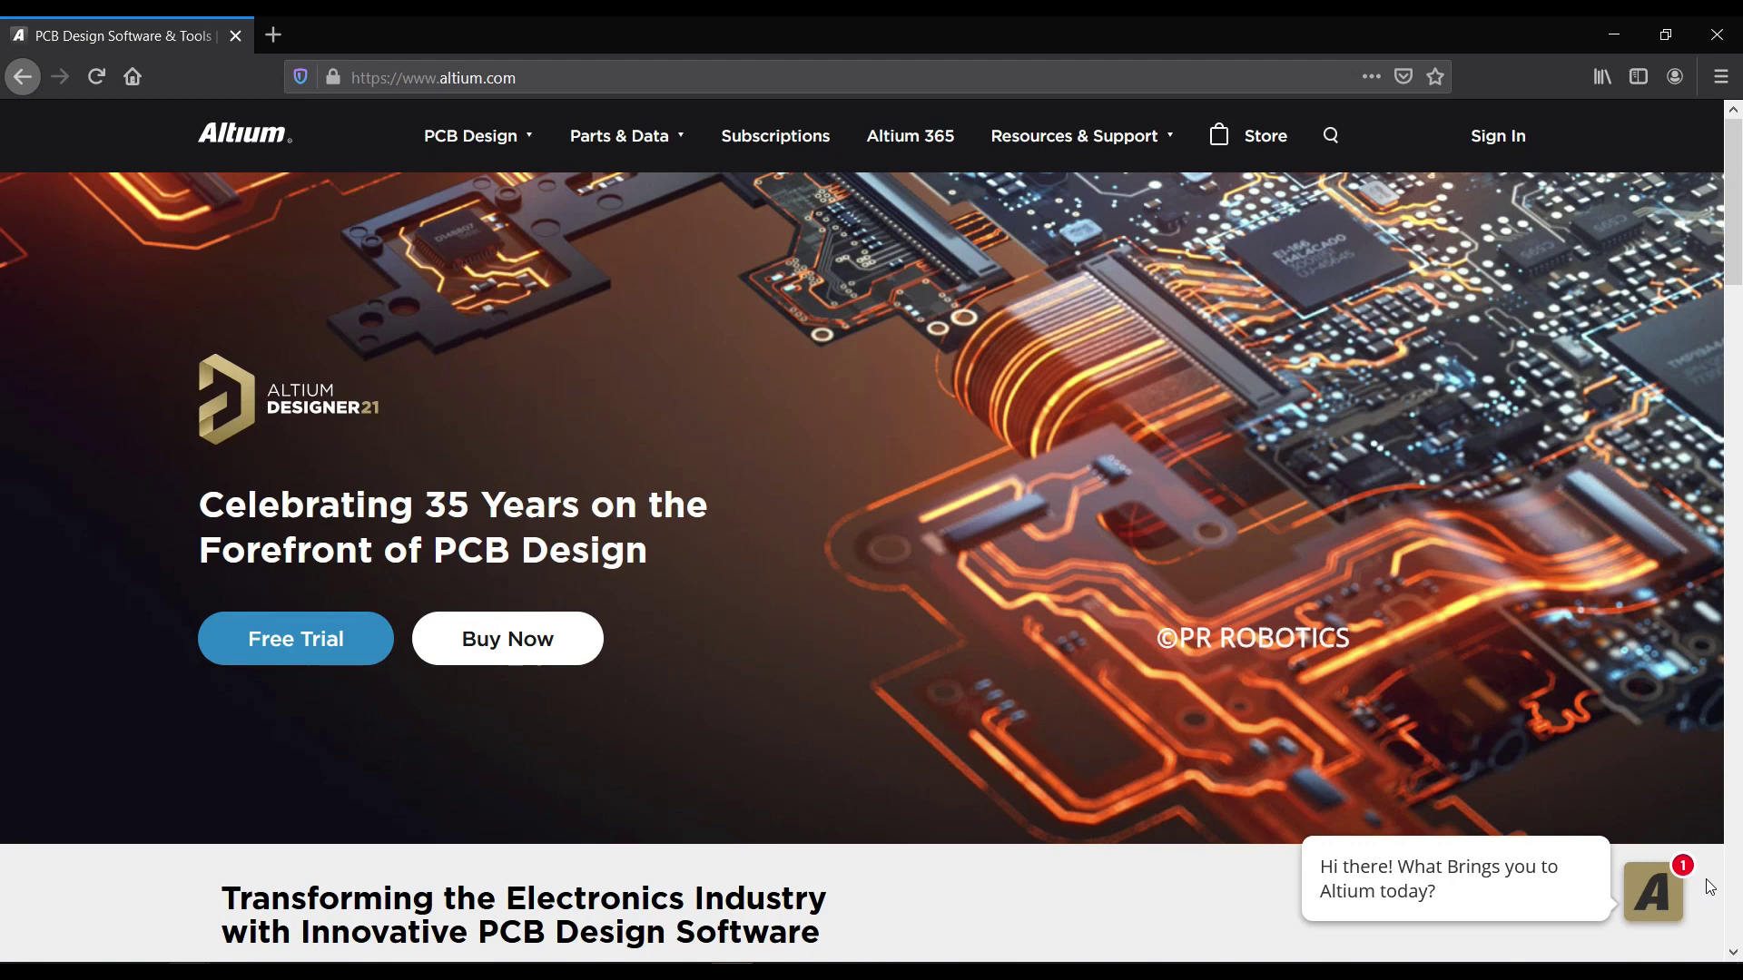
- Scroll the altium.com homepage down to the 'A Better Way to Share your PCB Designs' section
scroll(1710, 887, "down", 5)
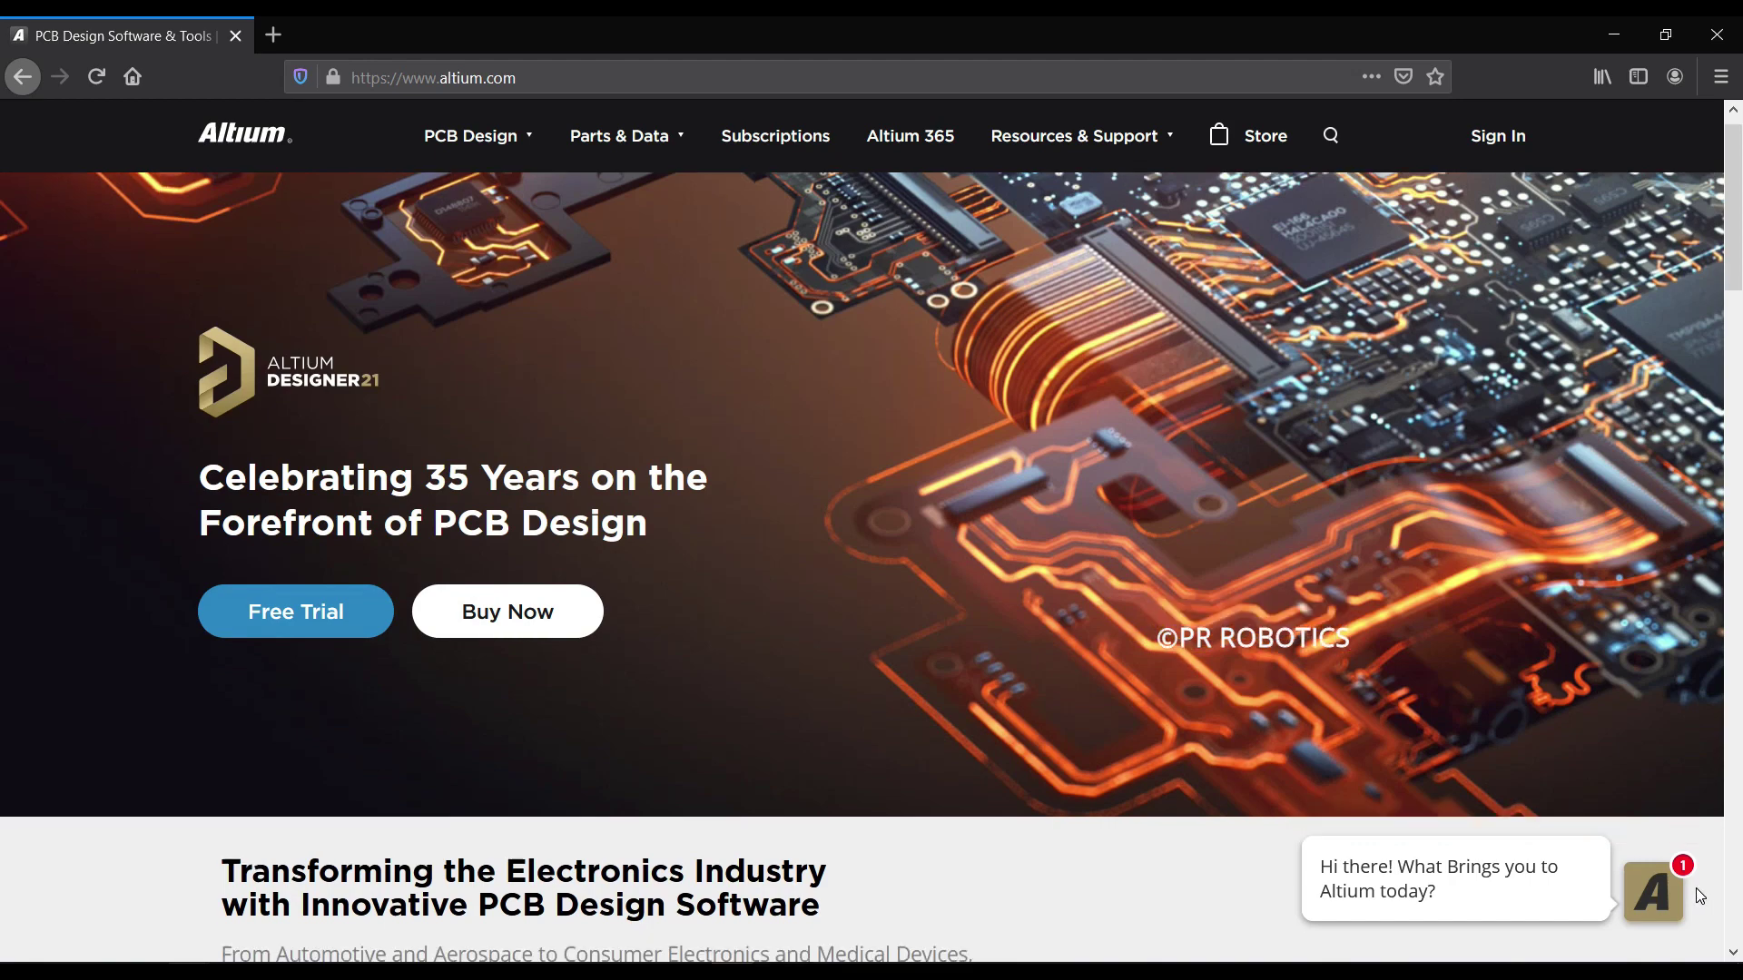
scroll(872, 563, "down", 1)
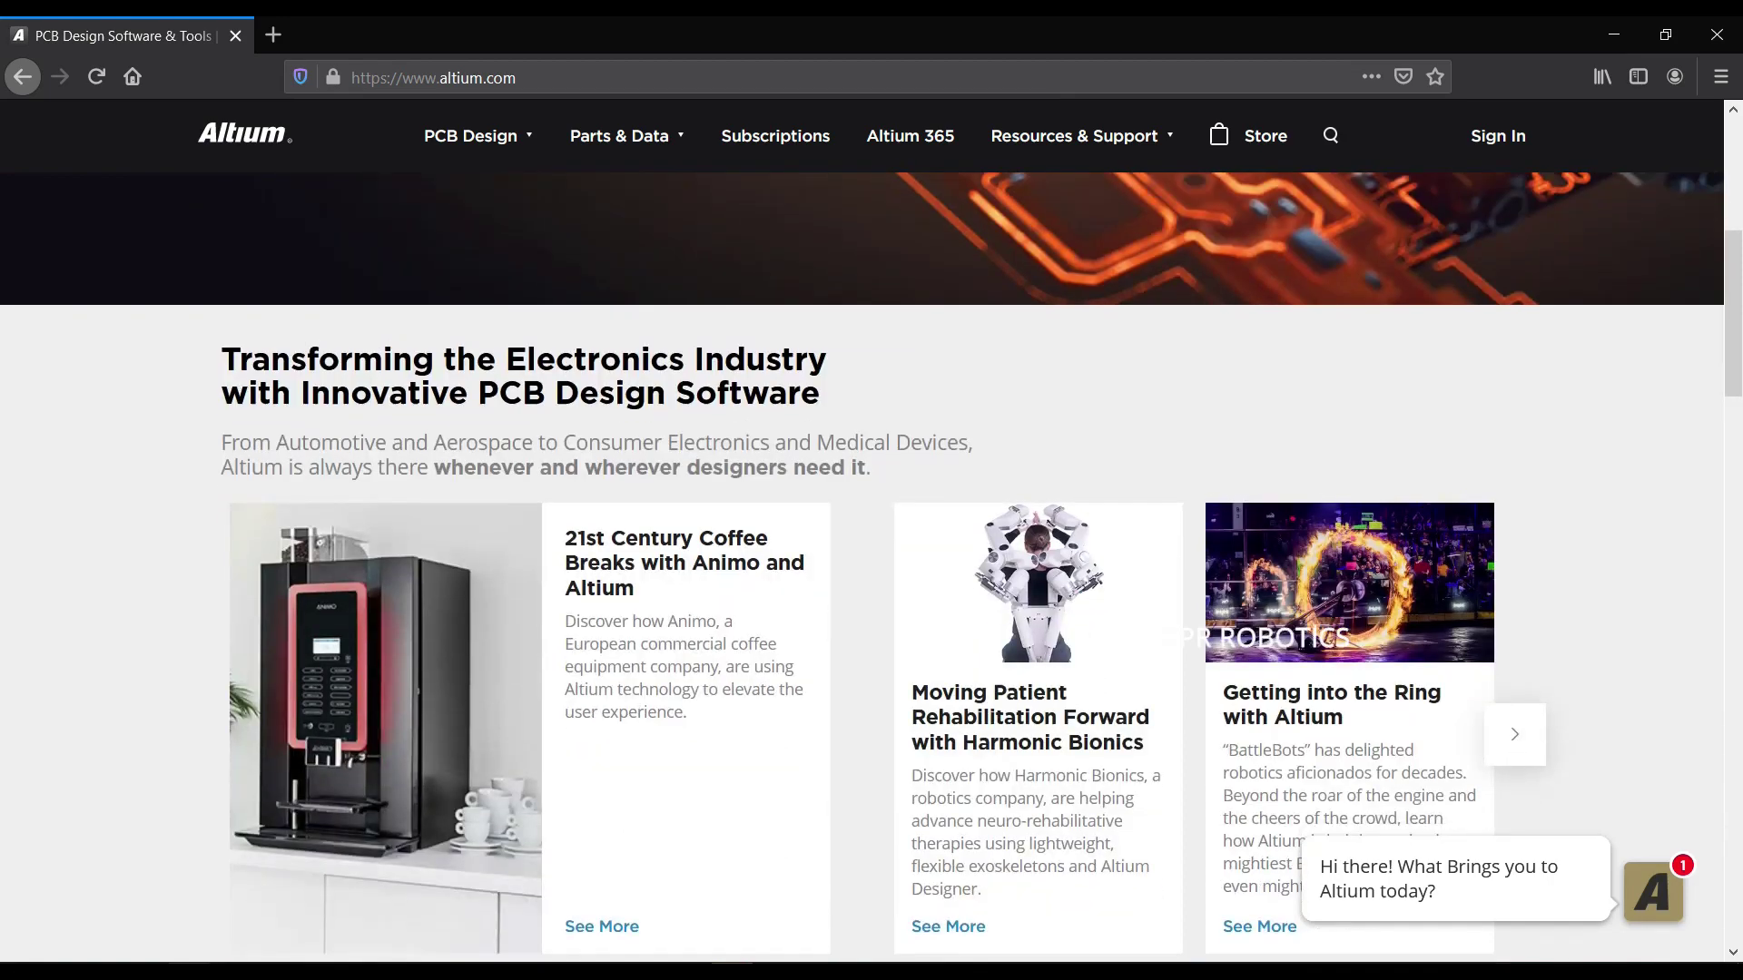
scroll(759, 740, "down", 5)
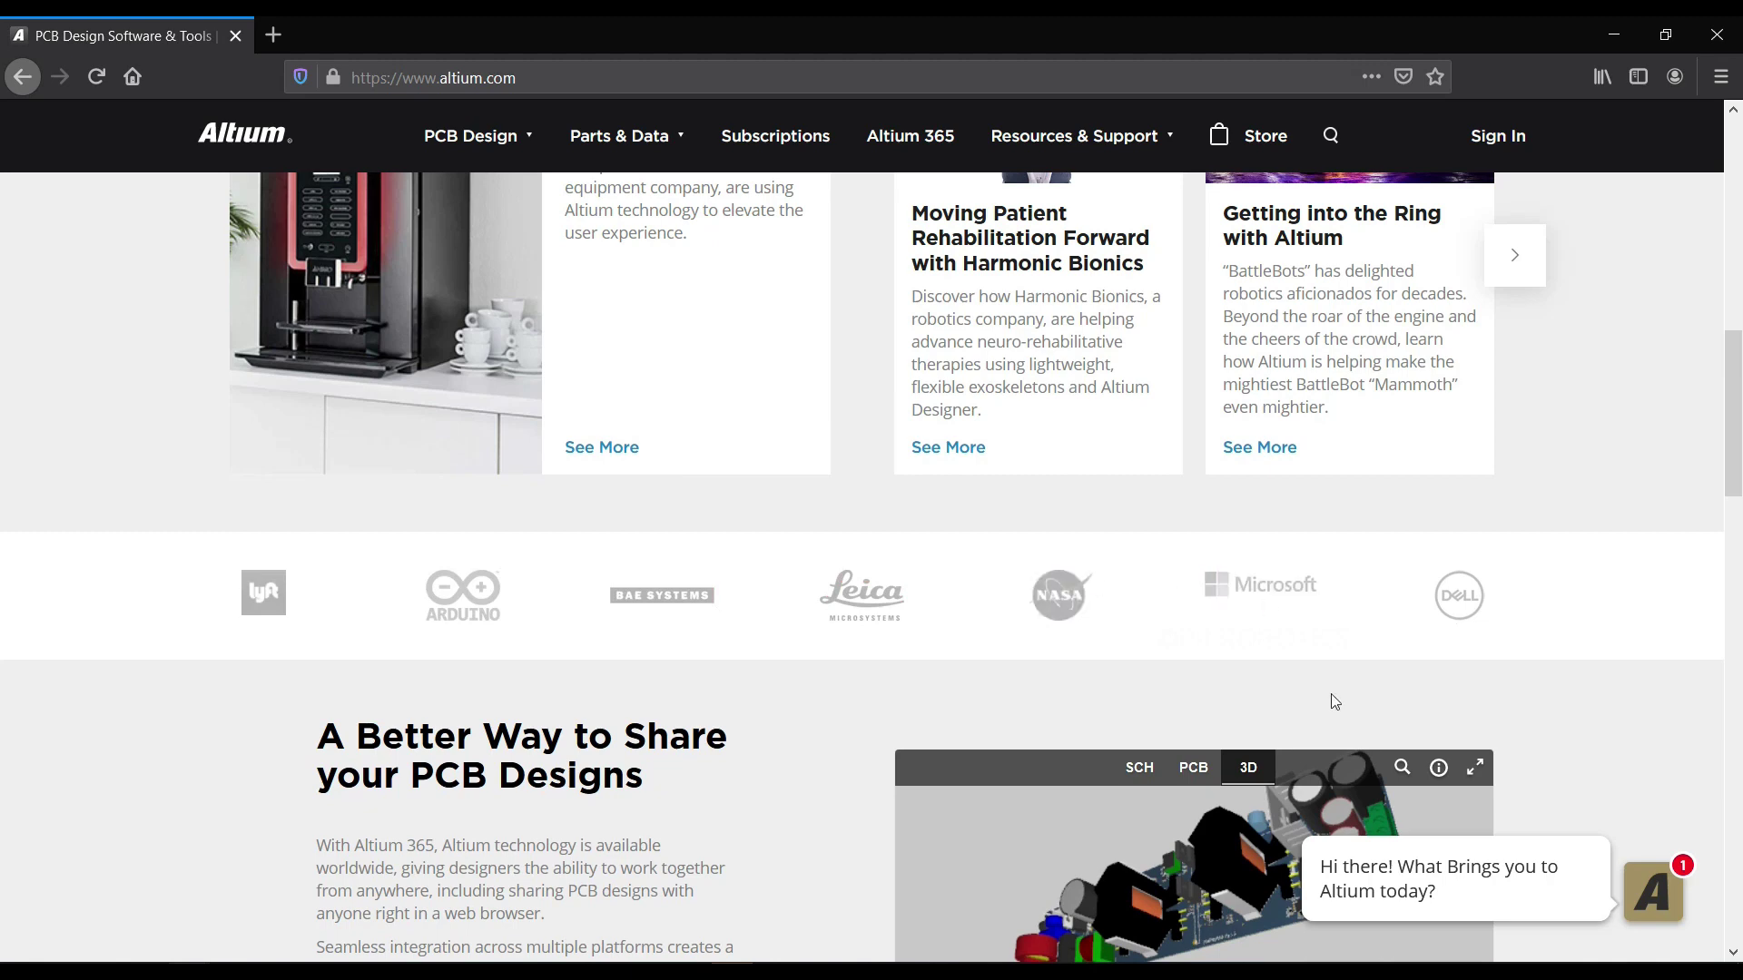
scroll(1327, 701, "down", 2)
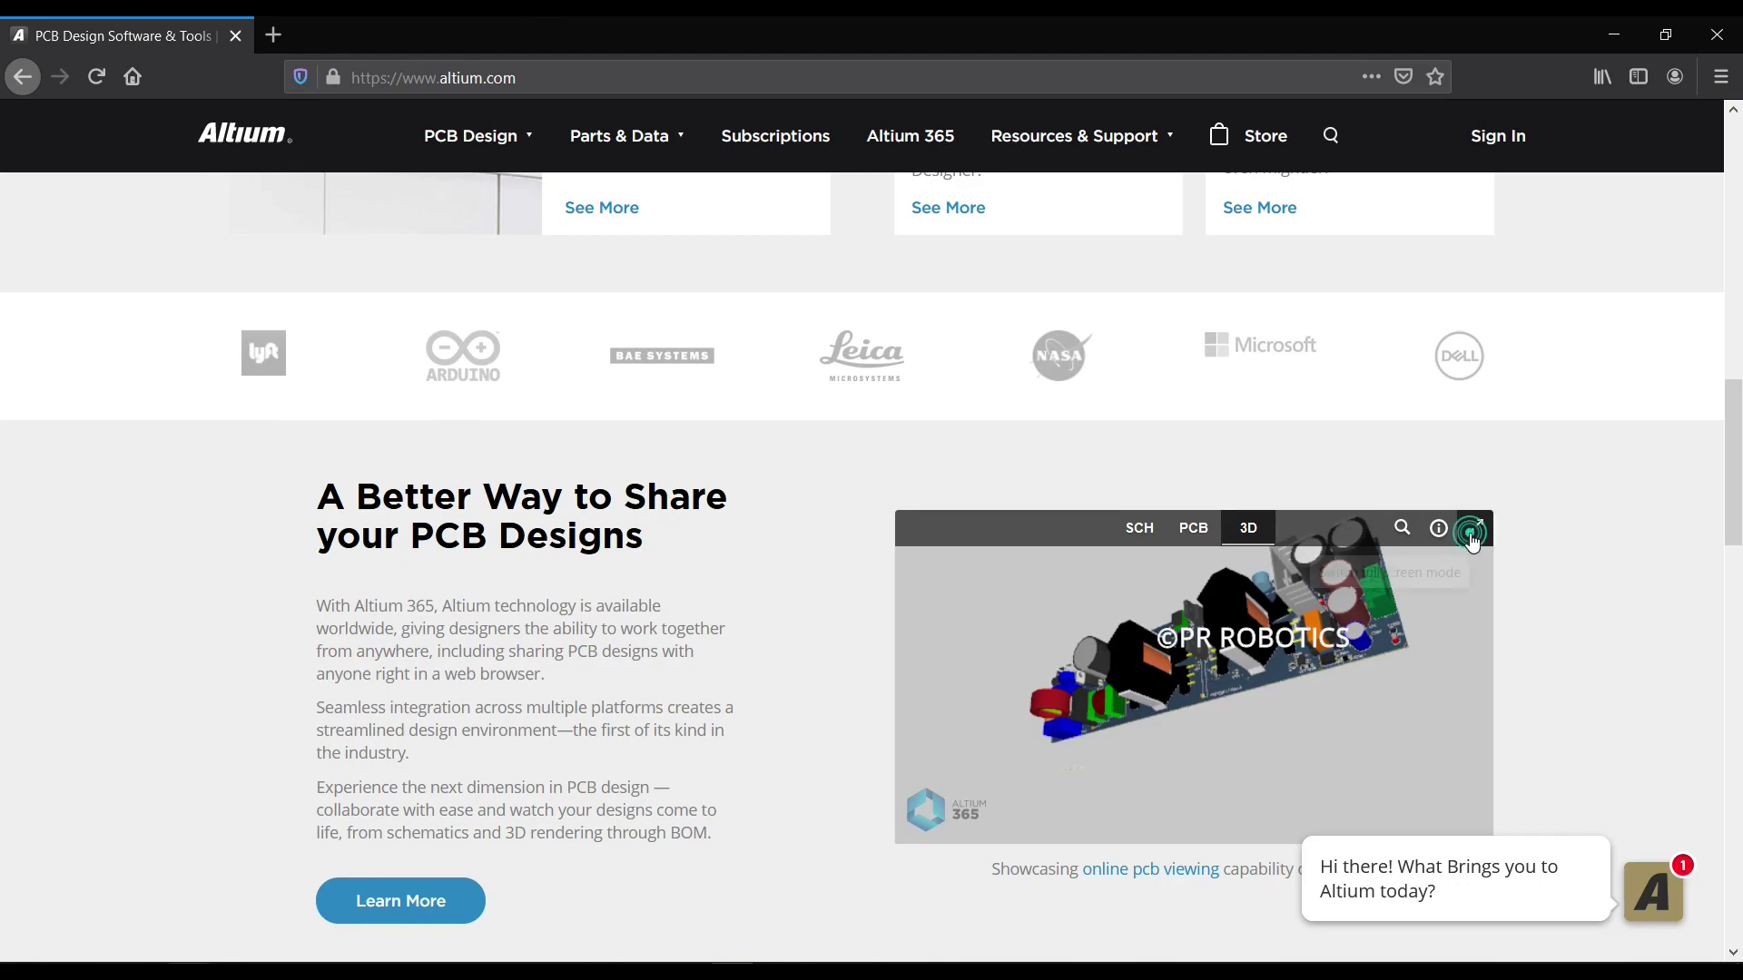
- View the PMP20612 board full screen through its SCH, PCB and 3D tabs, orbiting to a side view
left_click(1471, 536)
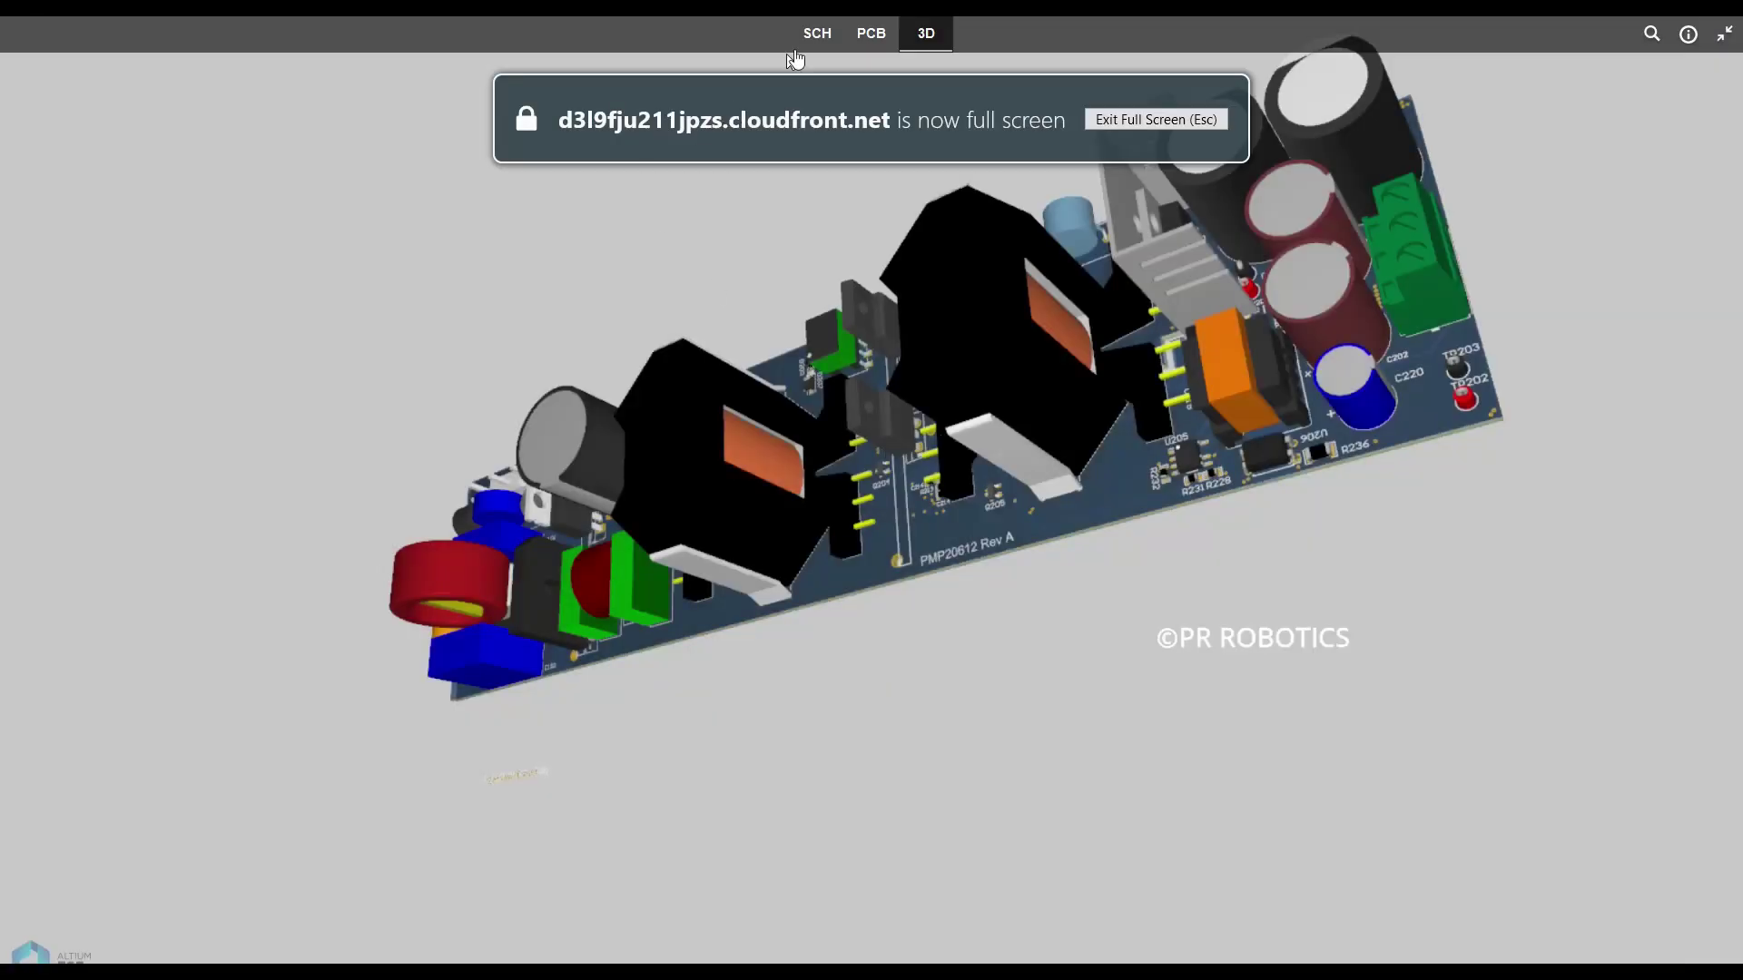
left_click(819, 41)
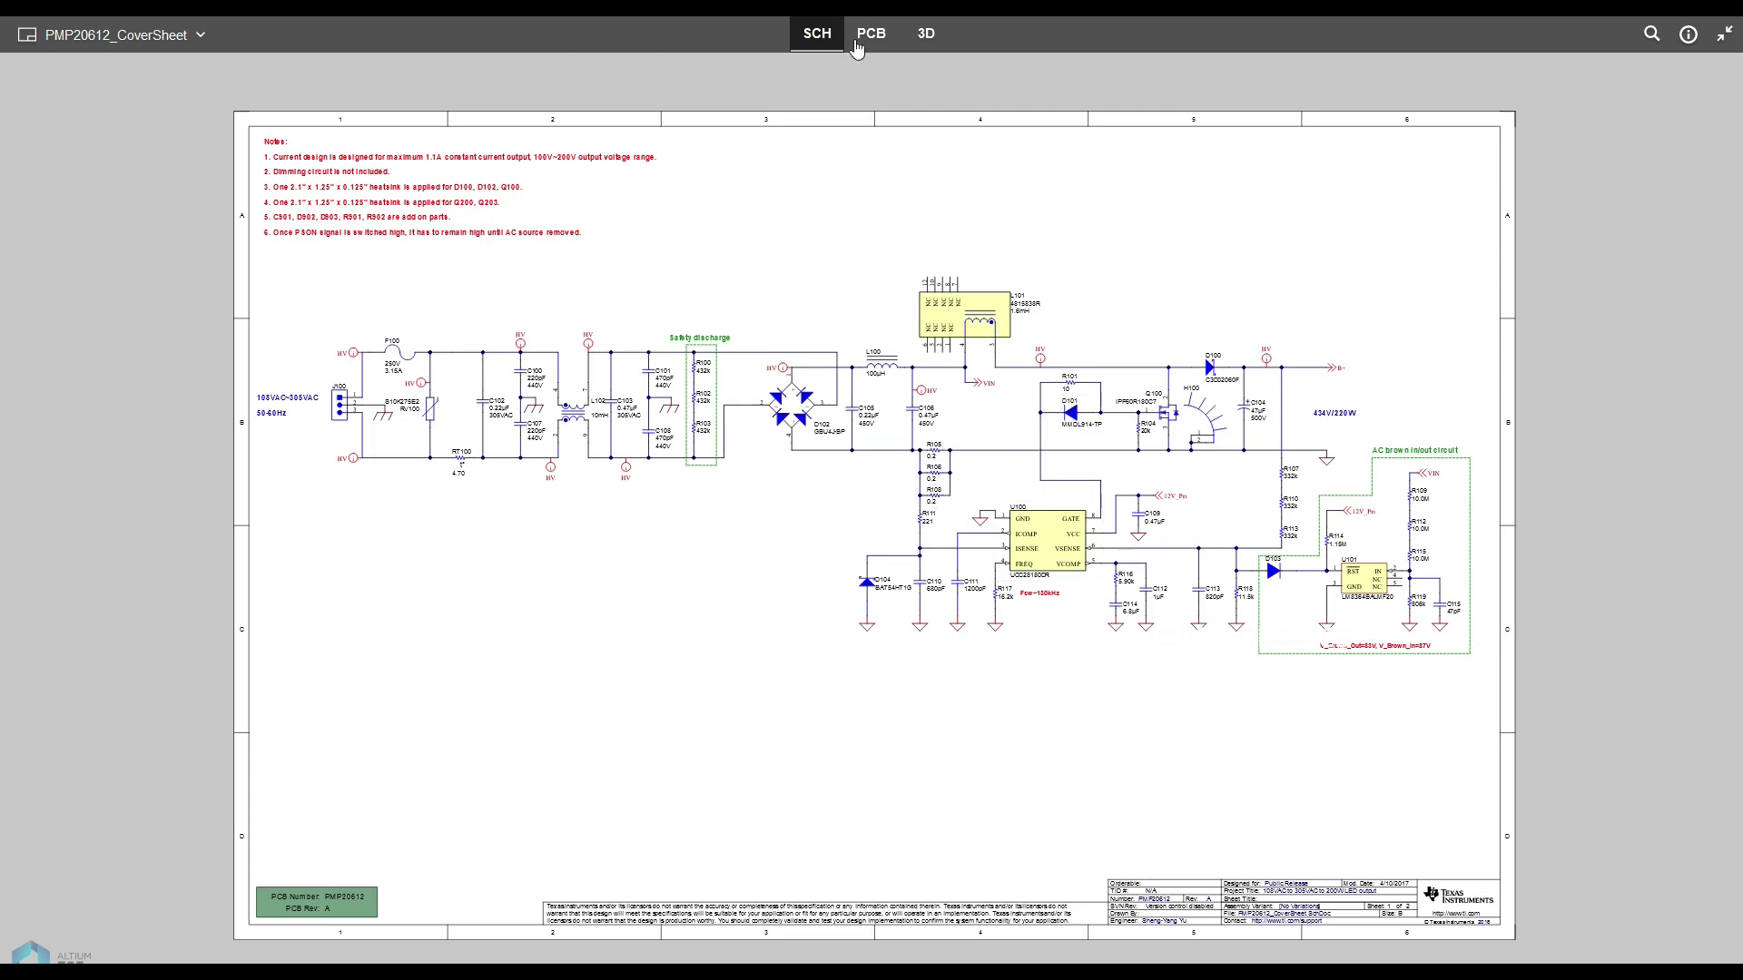
left_click(857, 45)
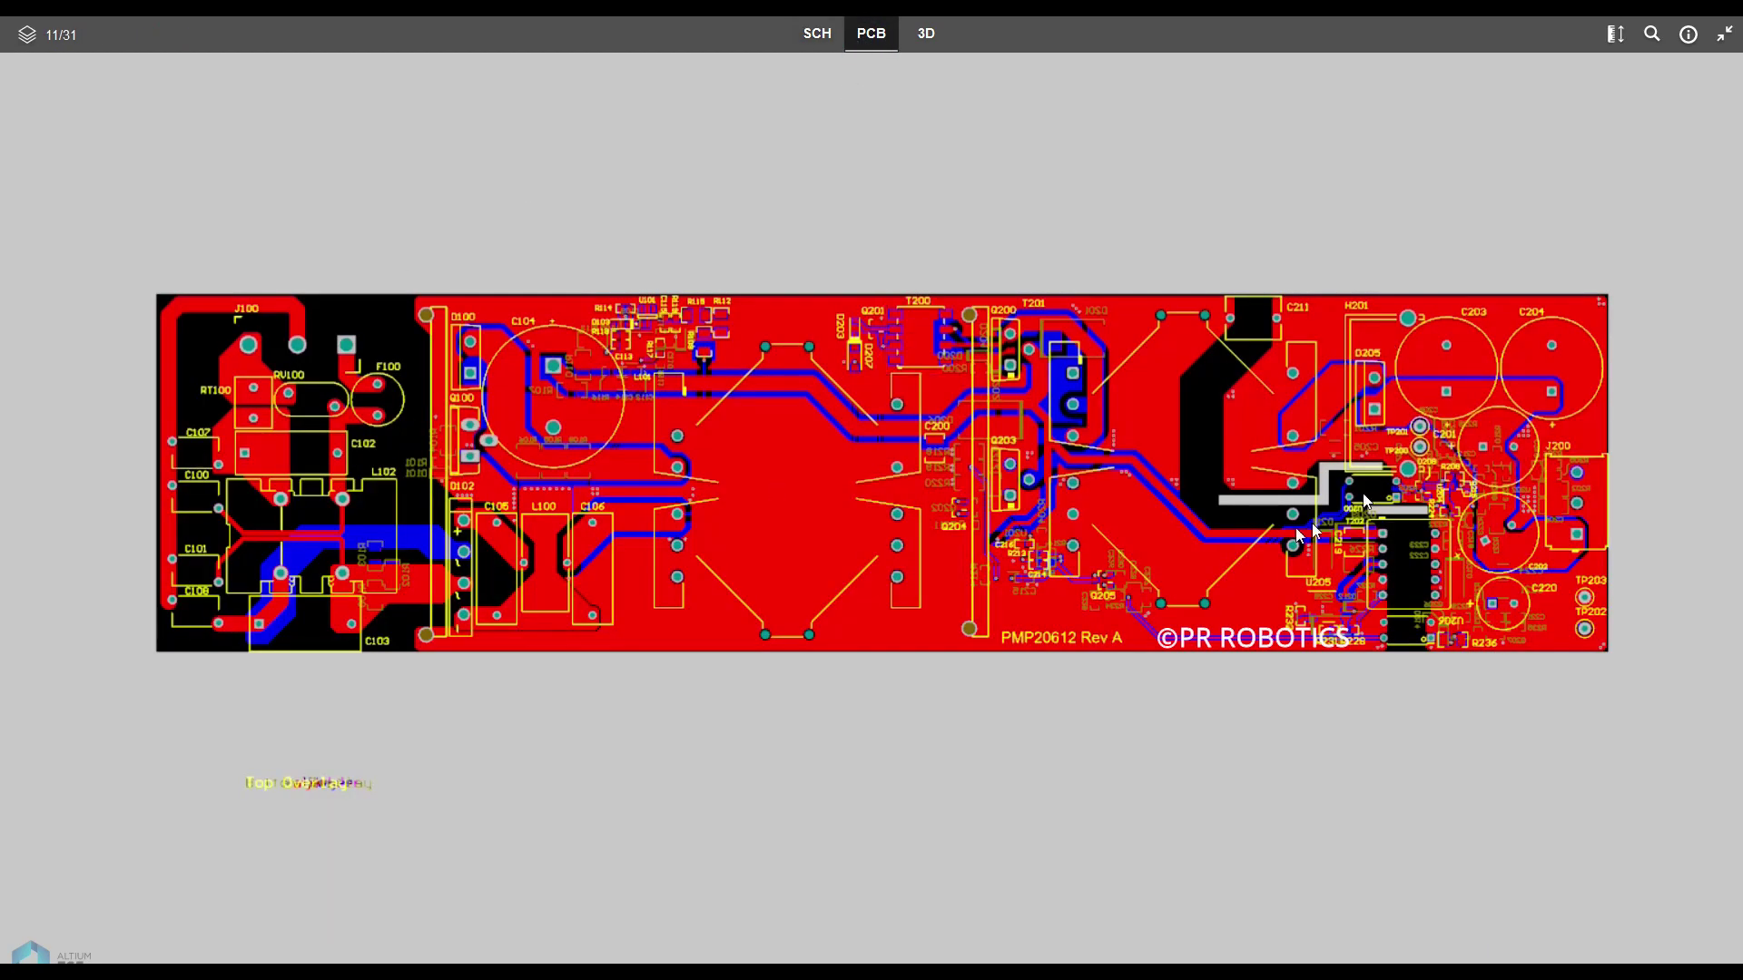
left_click(924, 36)
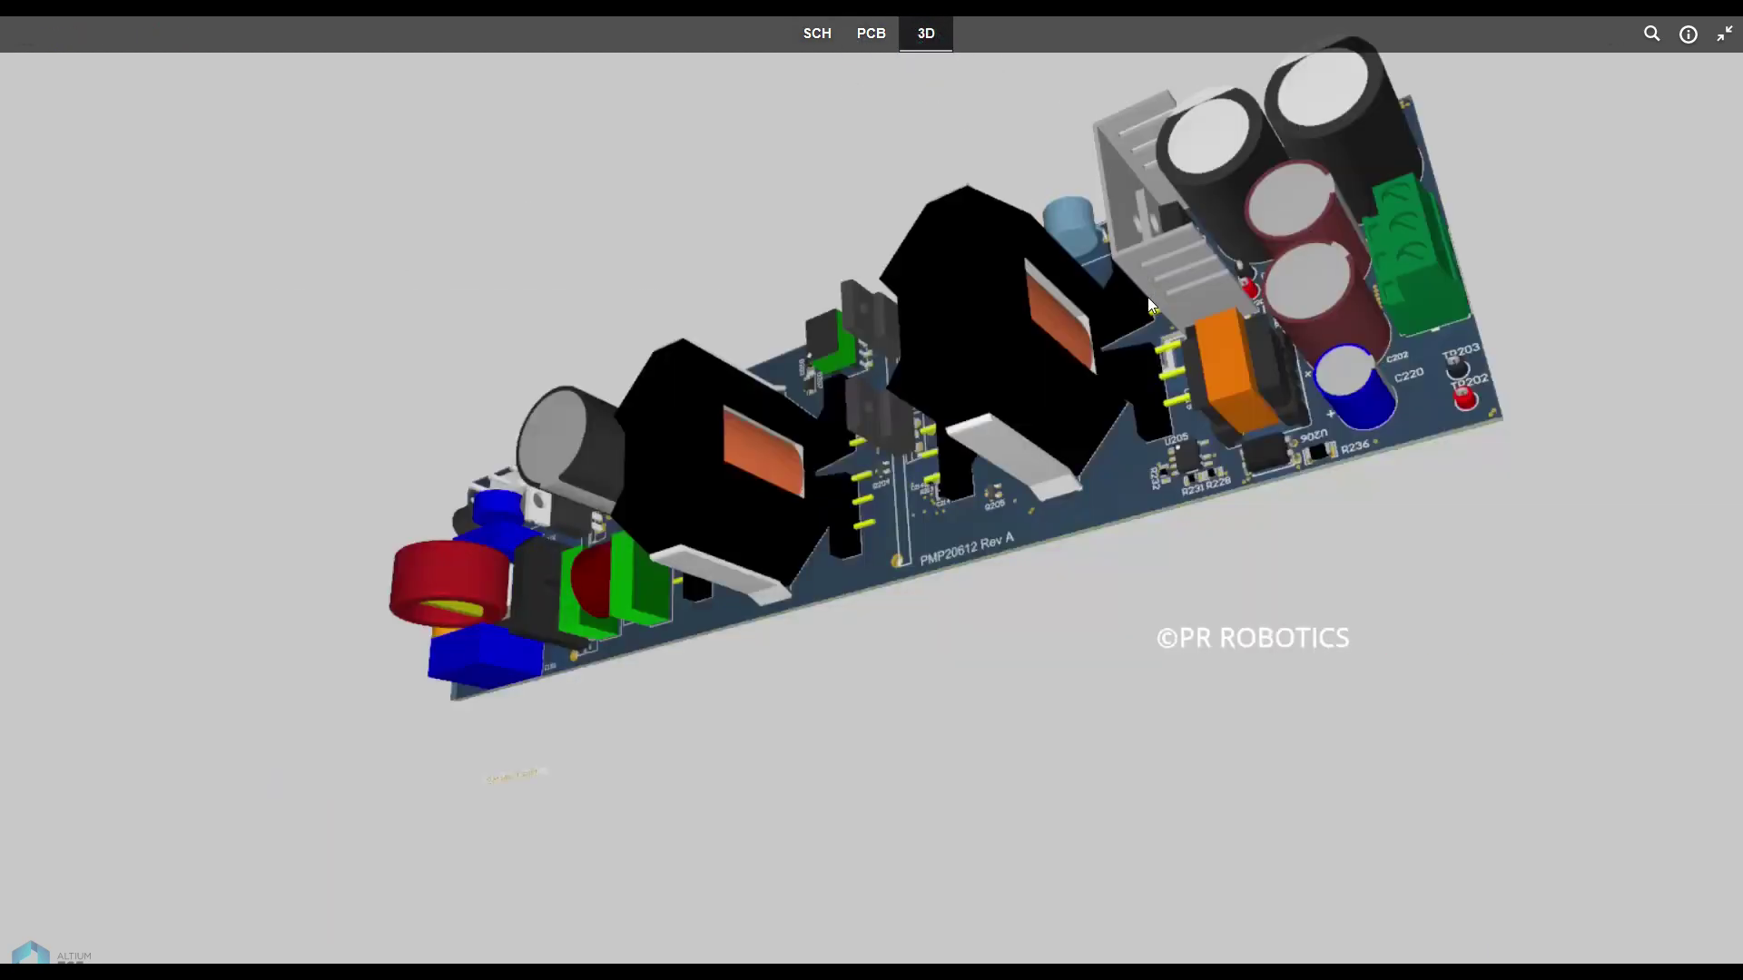
left_click_drag(1148, 297, 1015, 436)
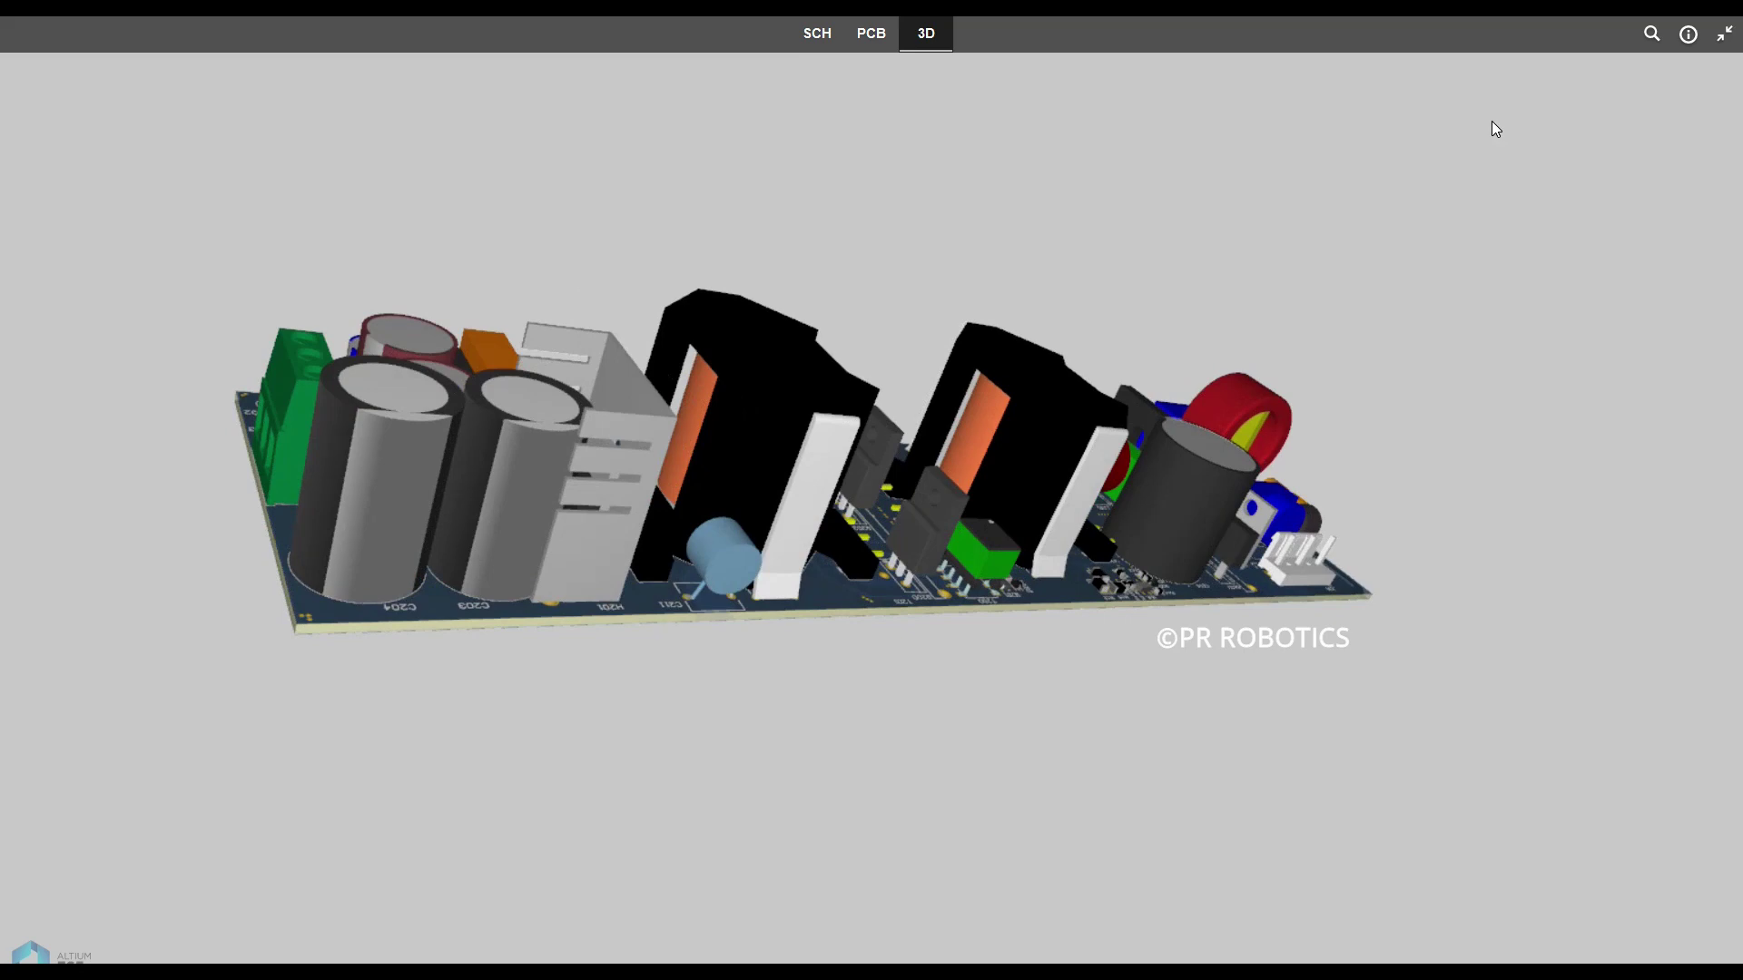